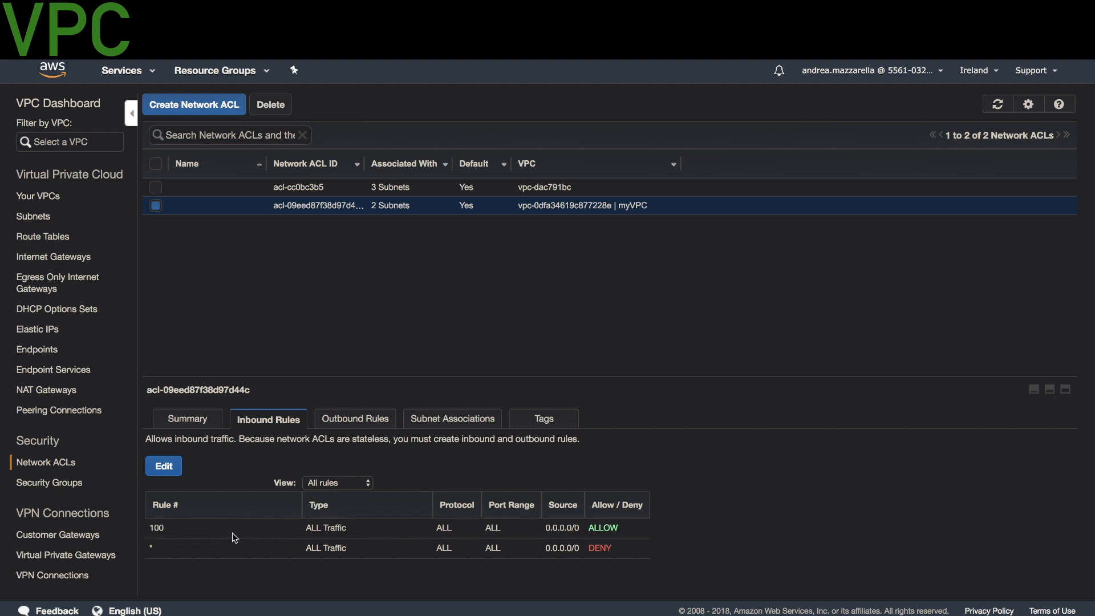
# Examine the inbound rule 100 and the outbound rules of the network ACL that belongs to myVPC
pyautogui.doubleClick(158, 529)
pyautogui.click(381, 417)
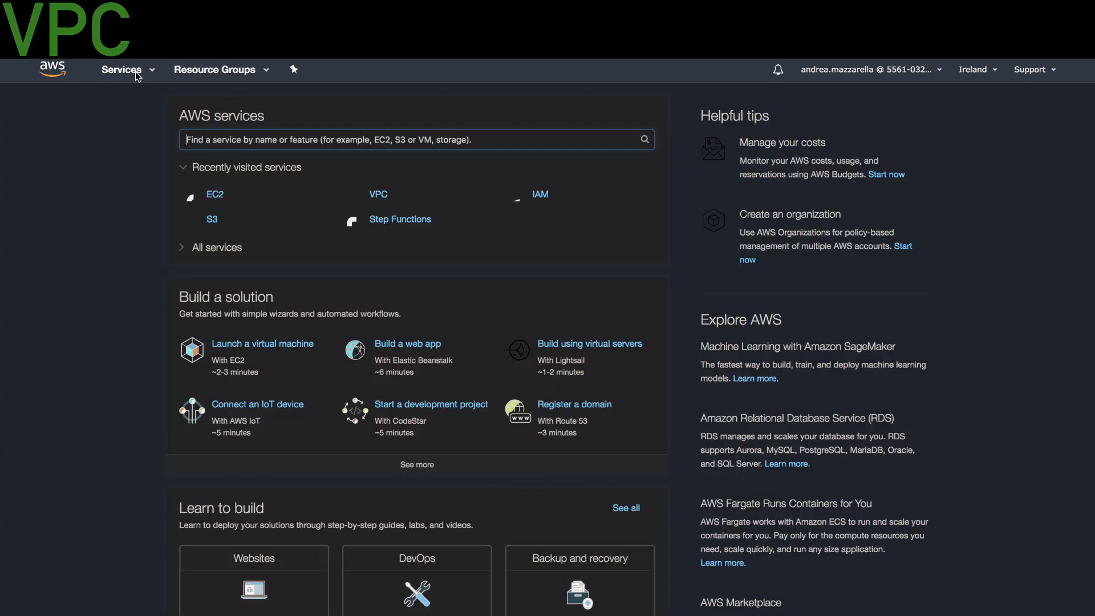
# Start launching an EC2 instance based on Amazon Linux 2 AMI (HVM), SSD Volume Type, with the t2.micro instance type
pyautogui.click(121, 69)
pyautogui.write('ec')
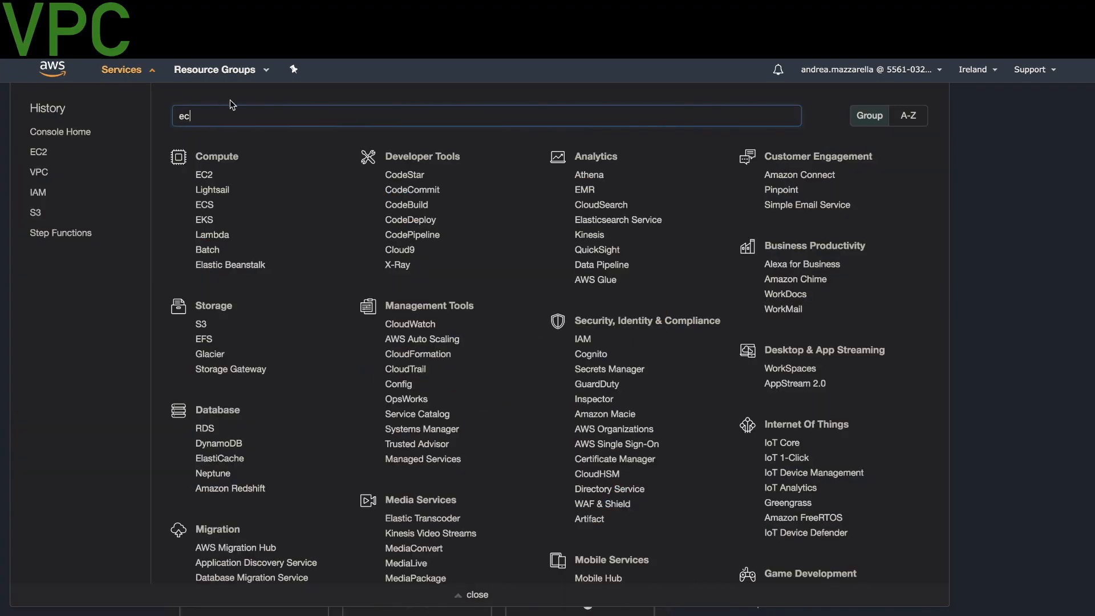
pyautogui.click(318, 153)
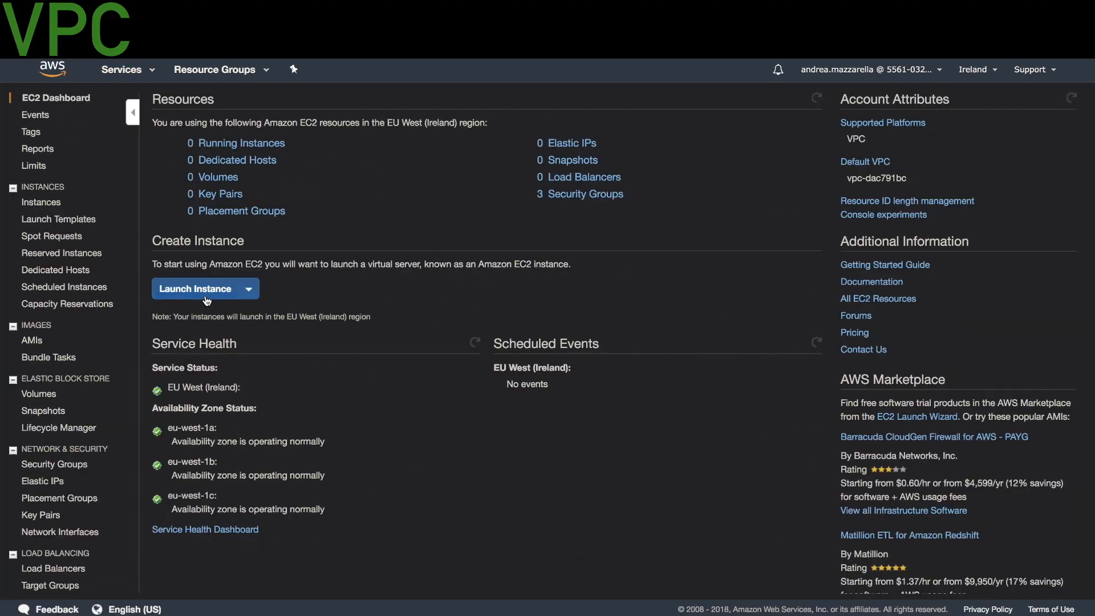
pyautogui.click(207, 300)
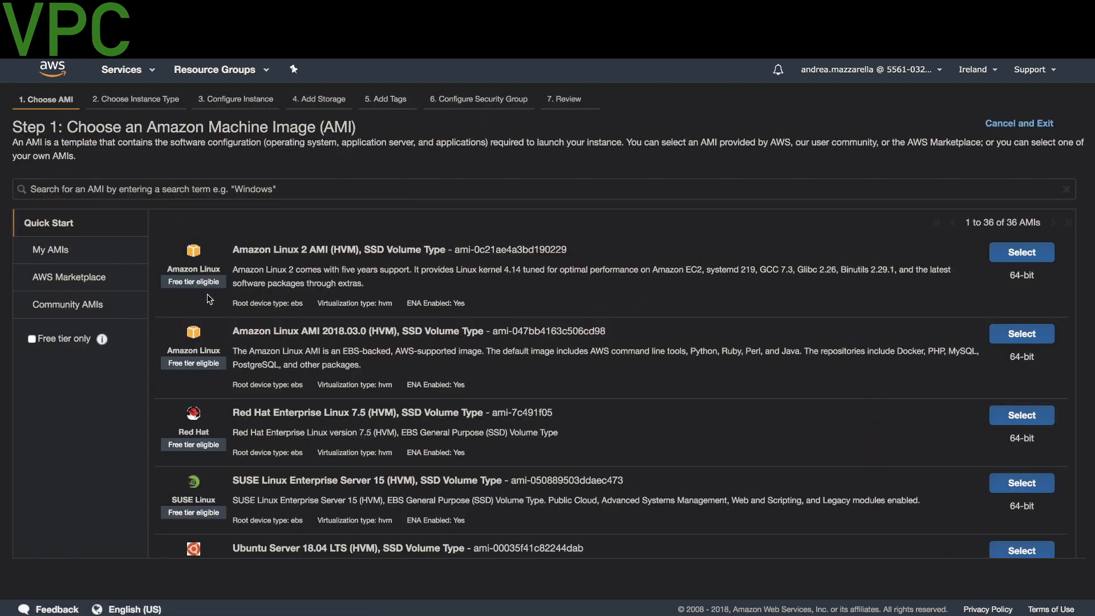
pyautogui.click(1024, 253)
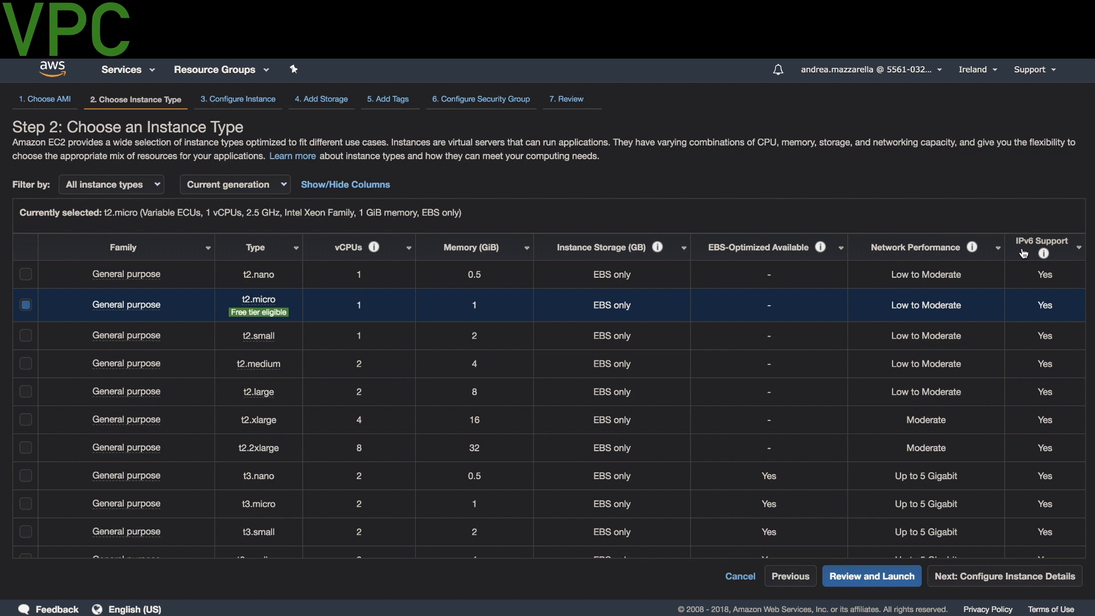
pyautogui.click(992, 583)
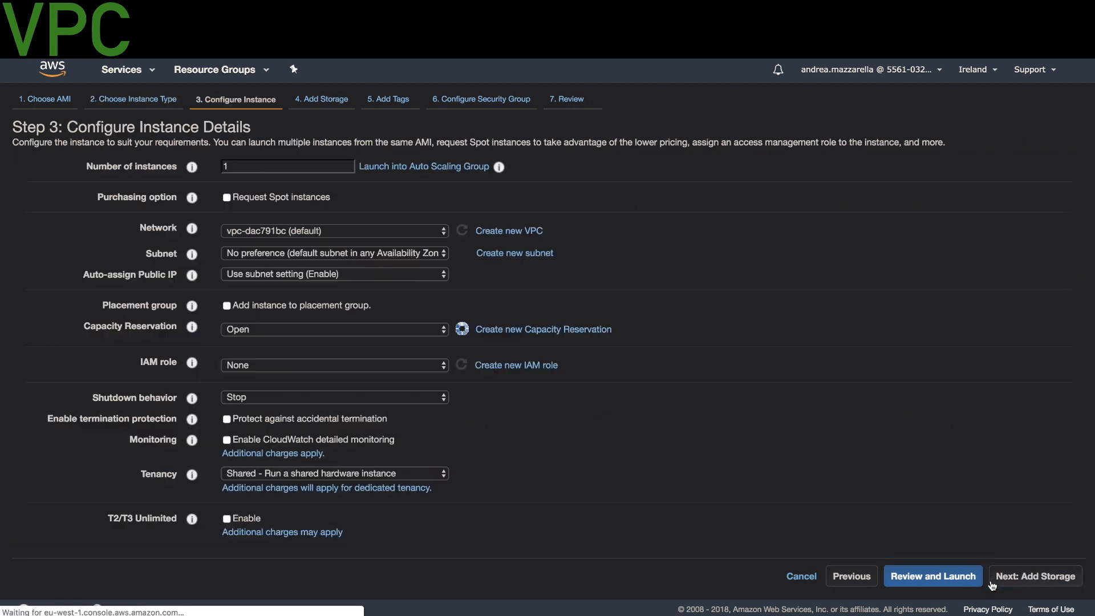
# Configure the instance with network myVPC, subnet mySubnet-A and auto-assigned public IP set to Enable
pyautogui.click(387, 231)
pyautogui.click(369, 217)
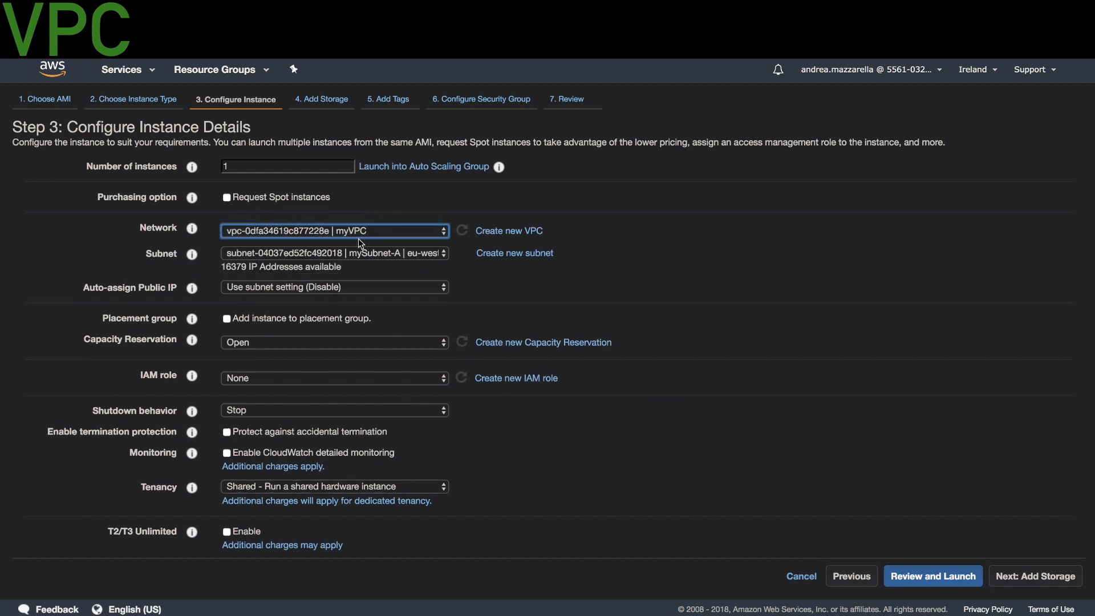
pyautogui.click(372, 252)
pyautogui.click(368, 253)
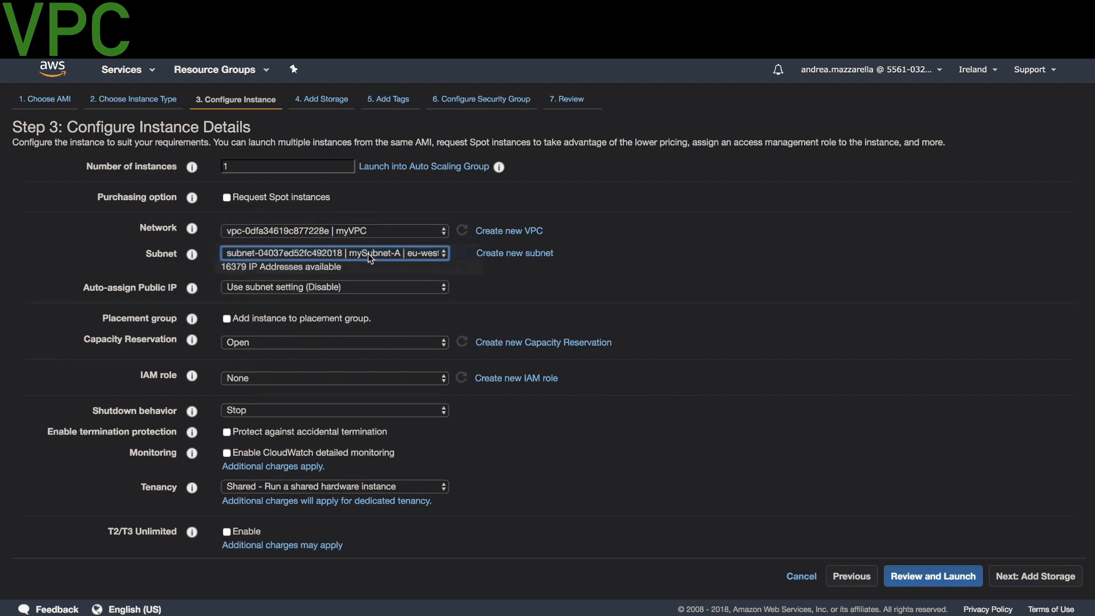
pyautogui.click(360, 286)
pyautogui.click(364, 299)
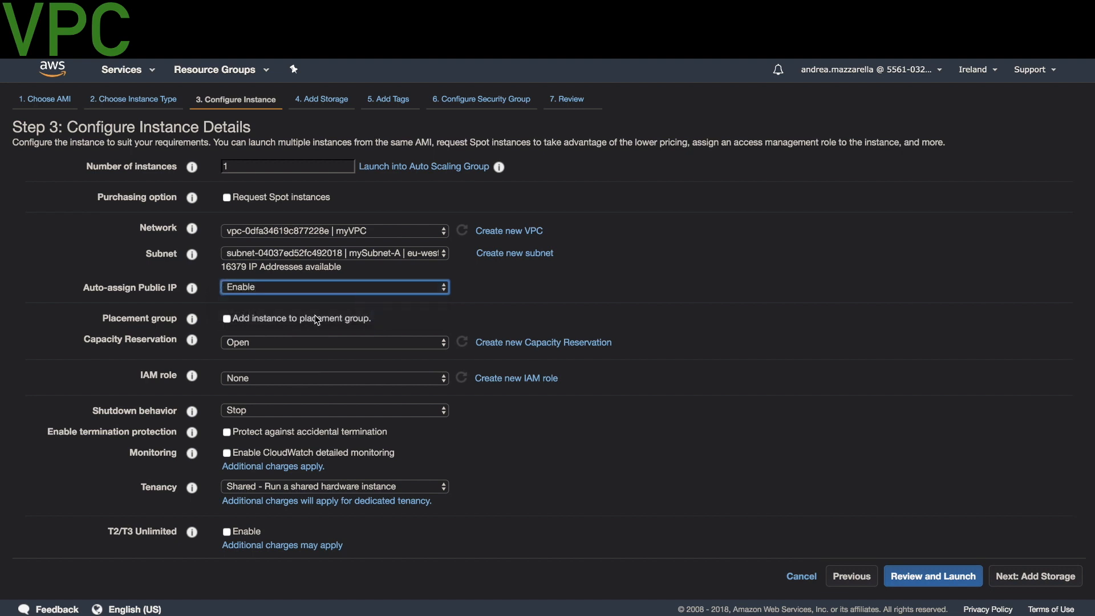
pyautogui.click(1027, 578)
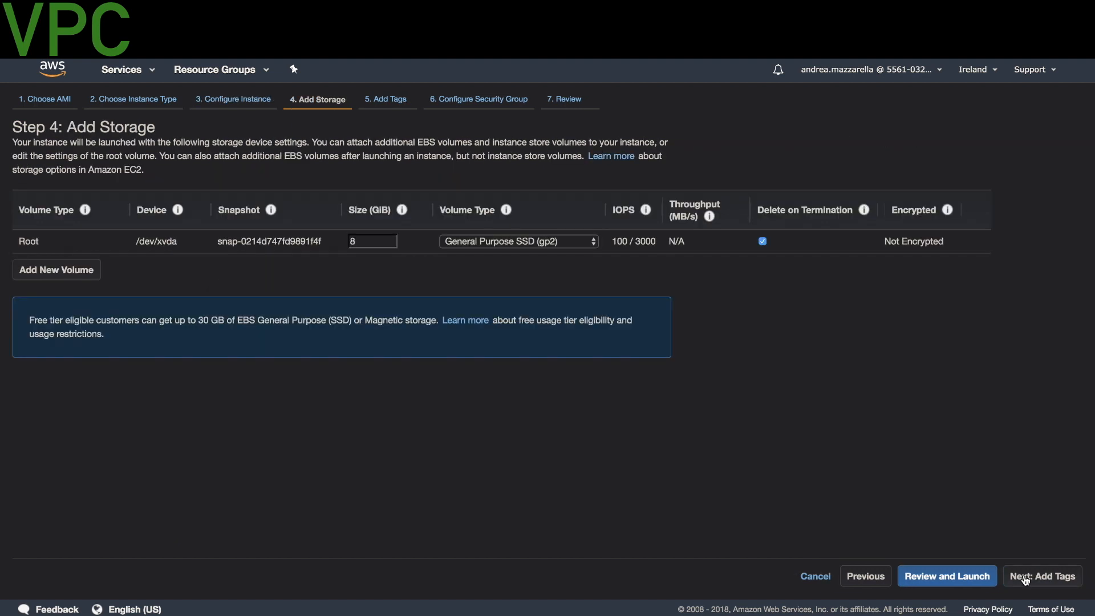
# Keep the default storage, add no tags and assign the existing security group SG-1 to the instance
pyautogui.click(1025, 578)
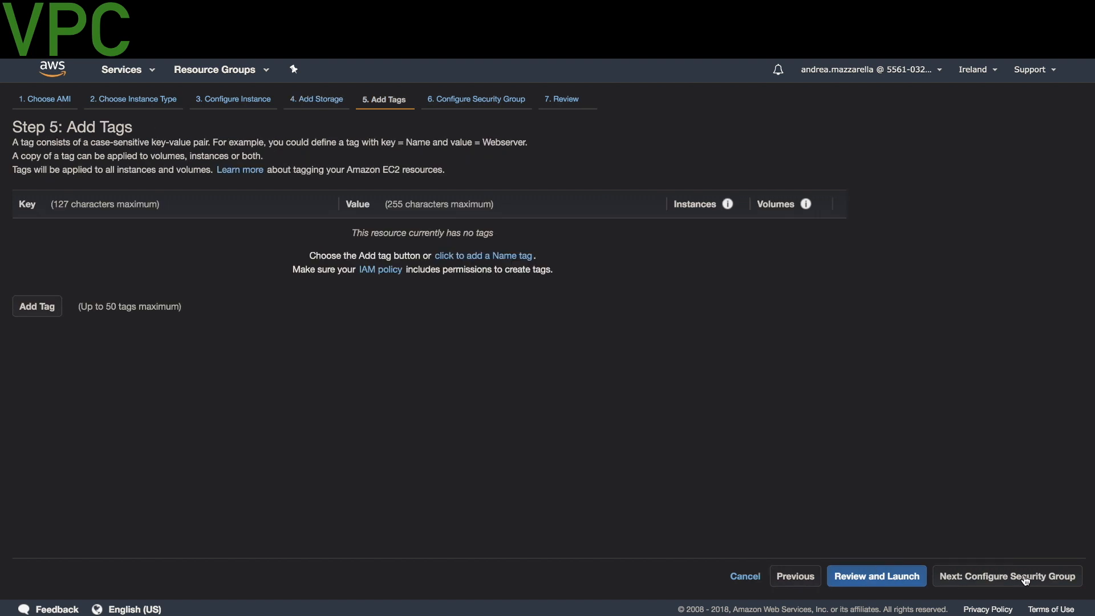
pyautogui.click(1025, 578)
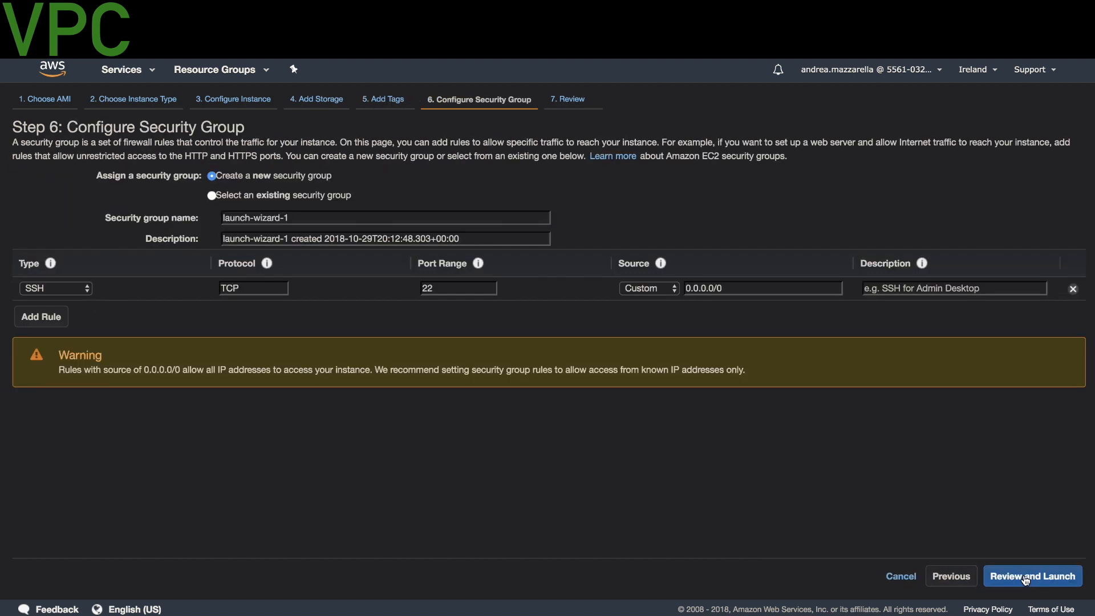
pyautogui.click(265, 196)
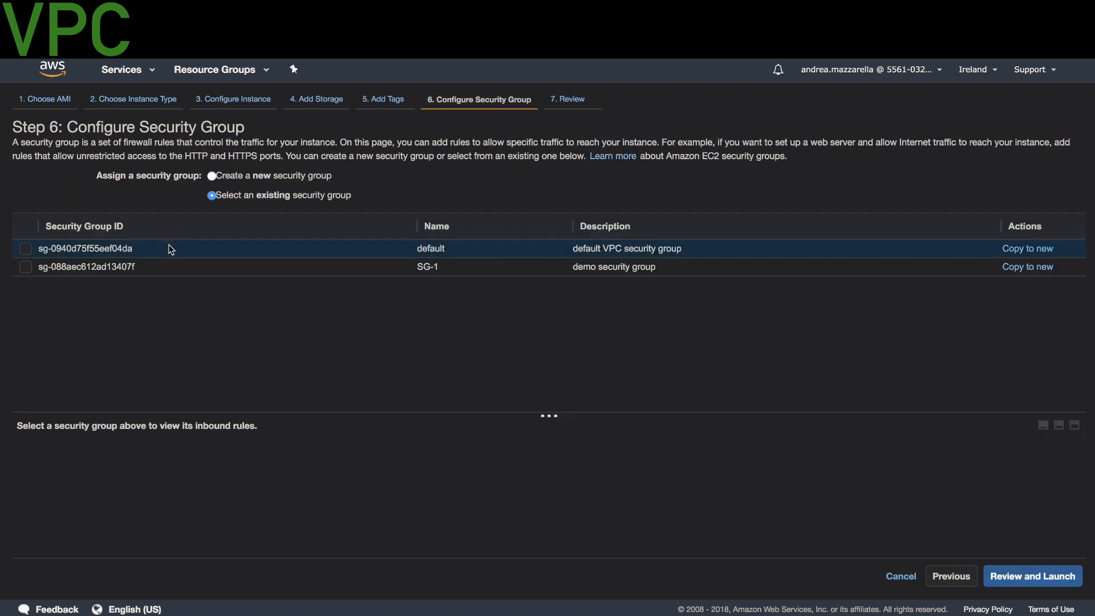
pyautogui.click(196, 267)
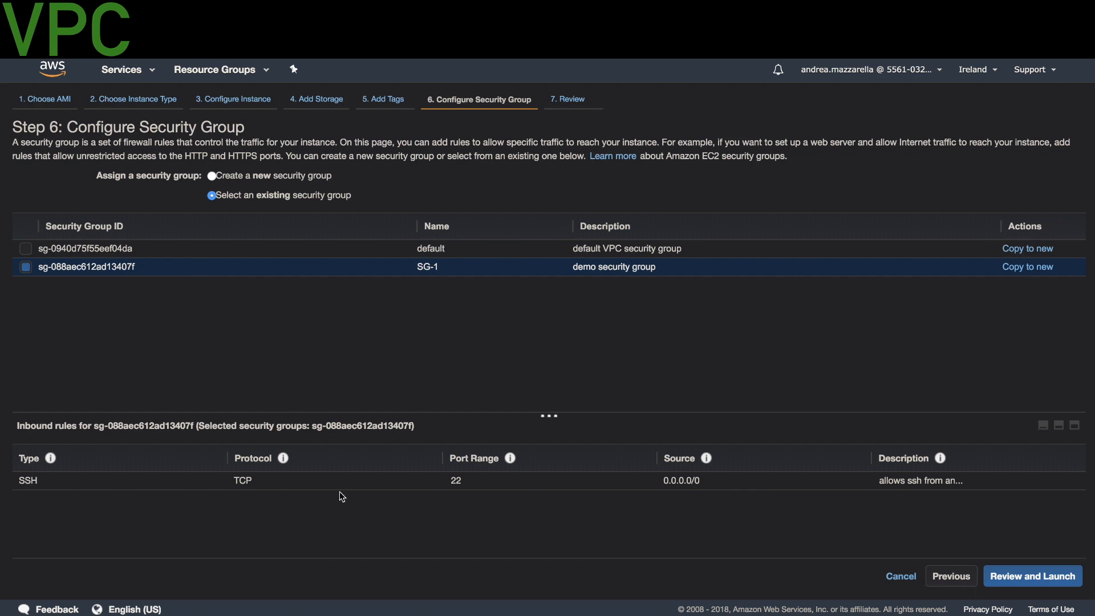
pyautogui.click(1027, 583)
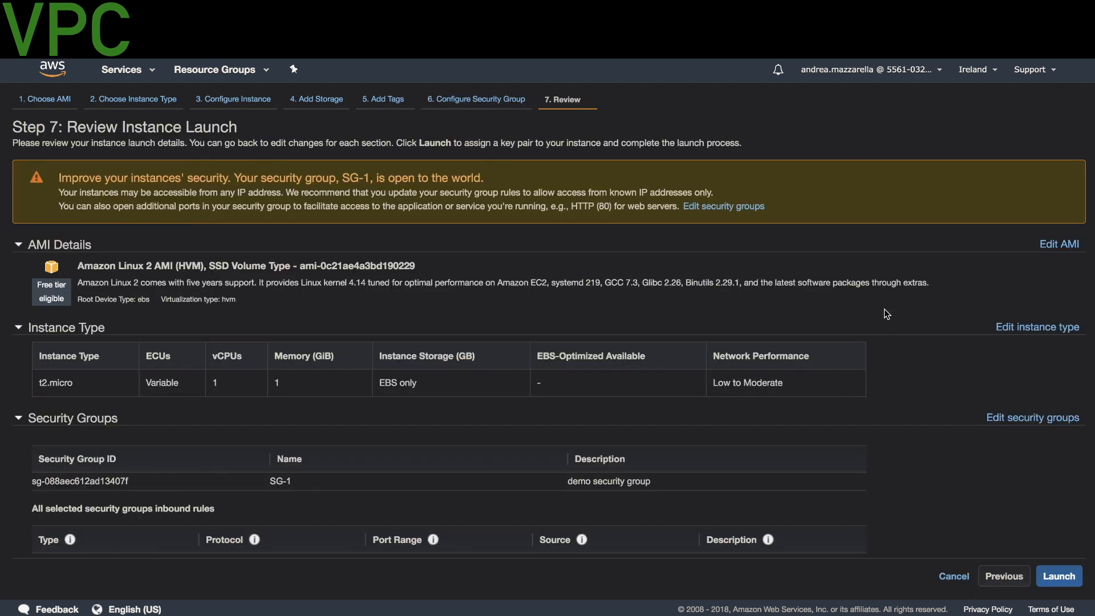
# Review the launch settings and launch the instance with a newly created and downloaded key pair named myKeyPair
pyautogui.scroll(-2, 885, 310)
pyautogui.scroll(2, 884, 309)
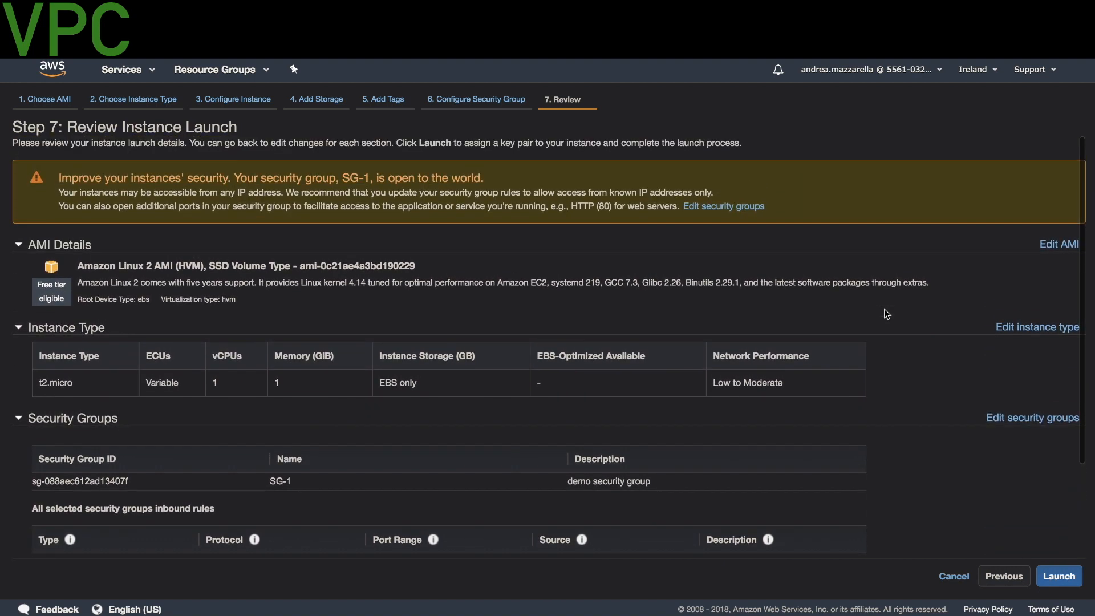
pyautogui.scroll(-2, 742, 257)
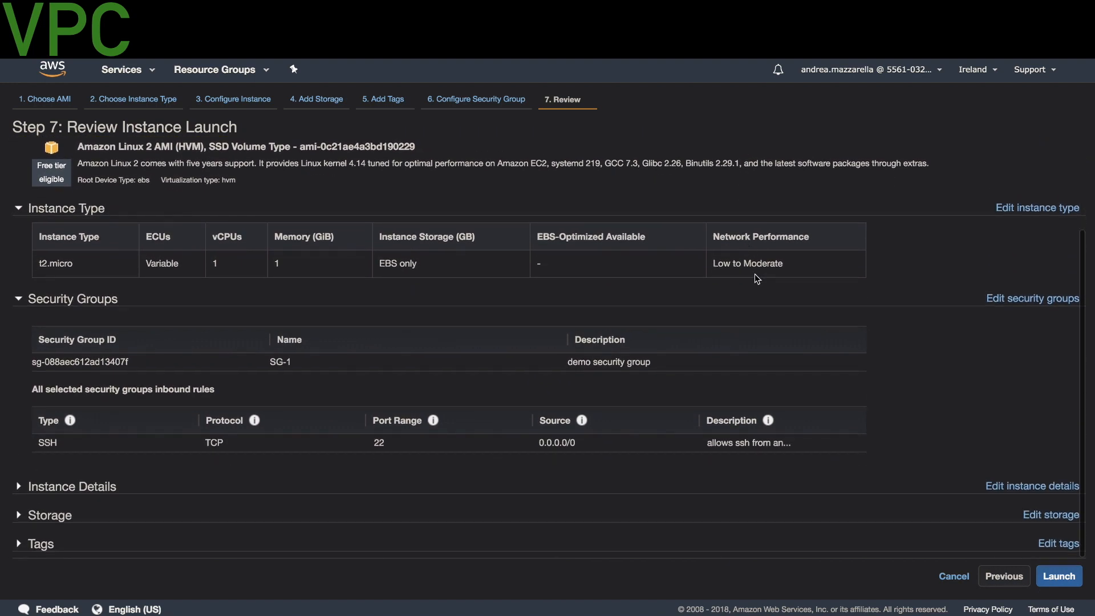
pyautogui.click(1057, 577)
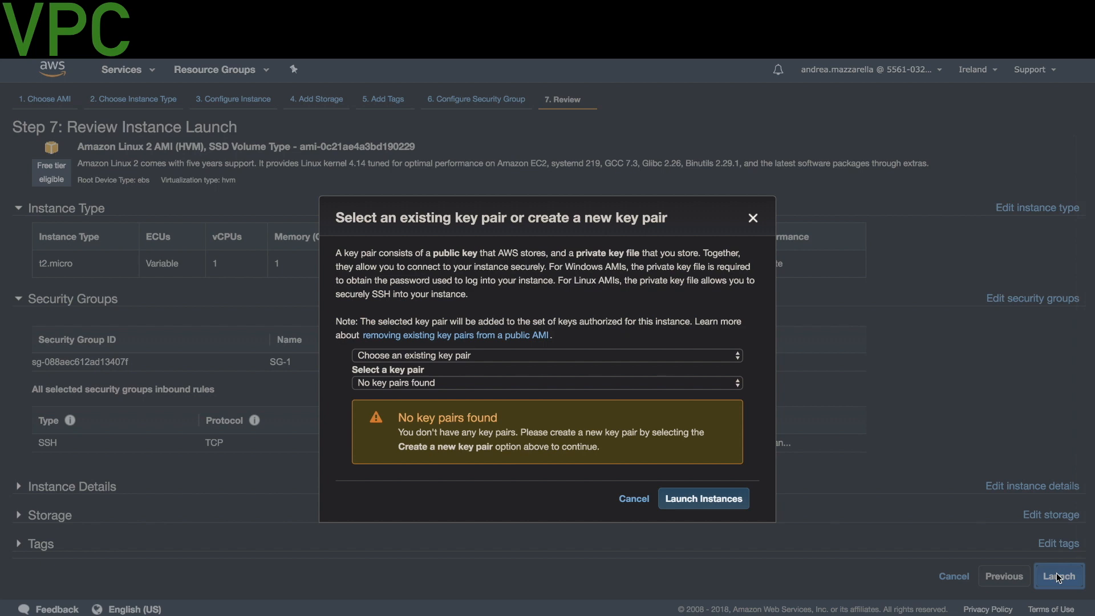
pyautogui.click(439, 356)
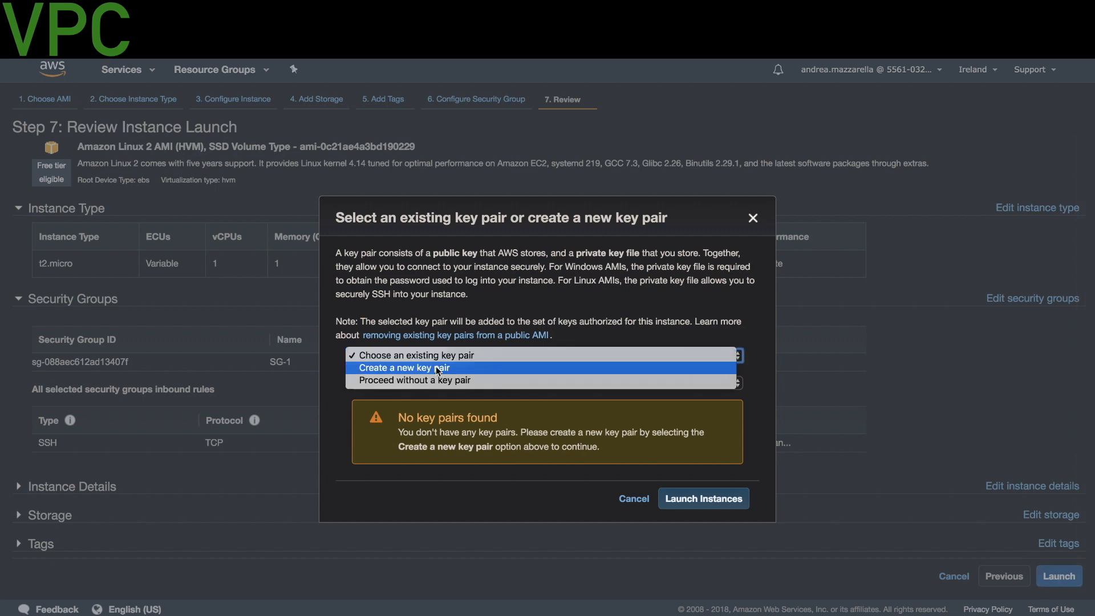
pyautogui.click(437, 368)
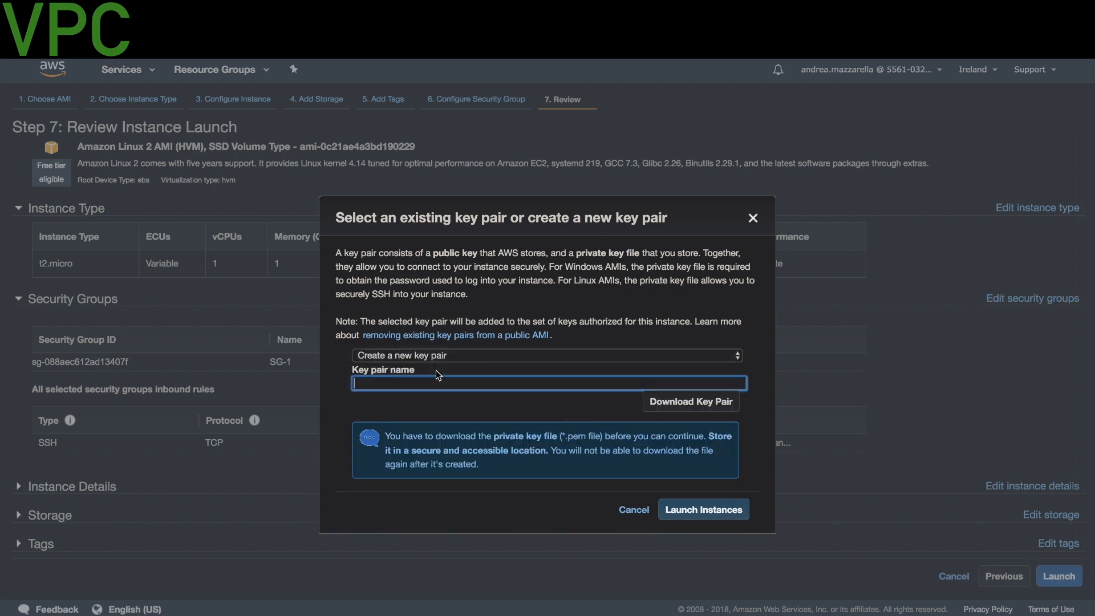
pyautogui.write('myKeyPair')
pyautogui.click(669, 406)
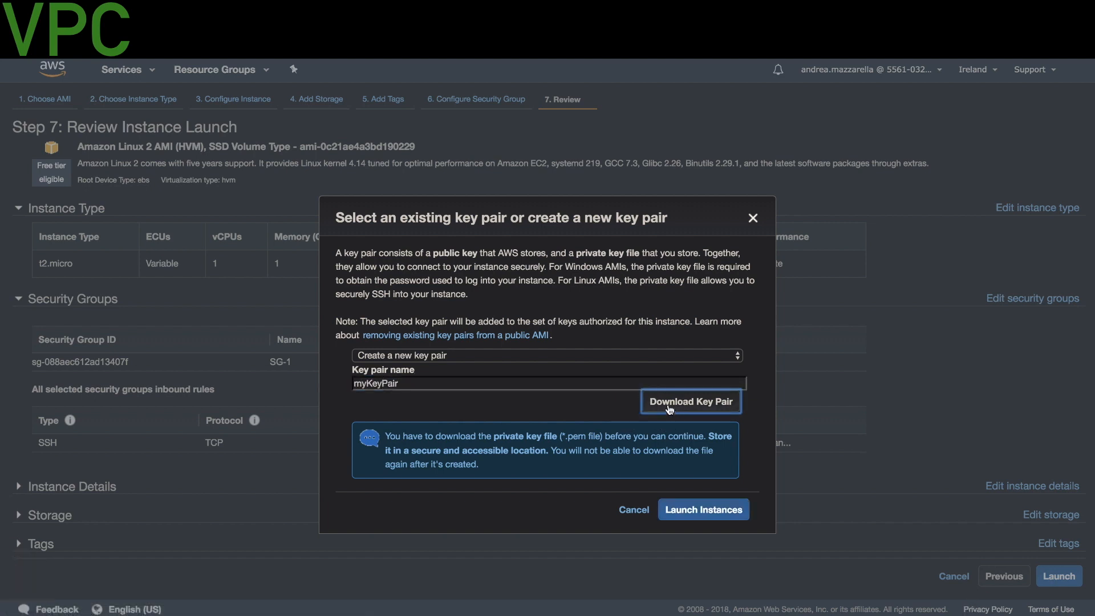
pyautogui.click(700, 513)
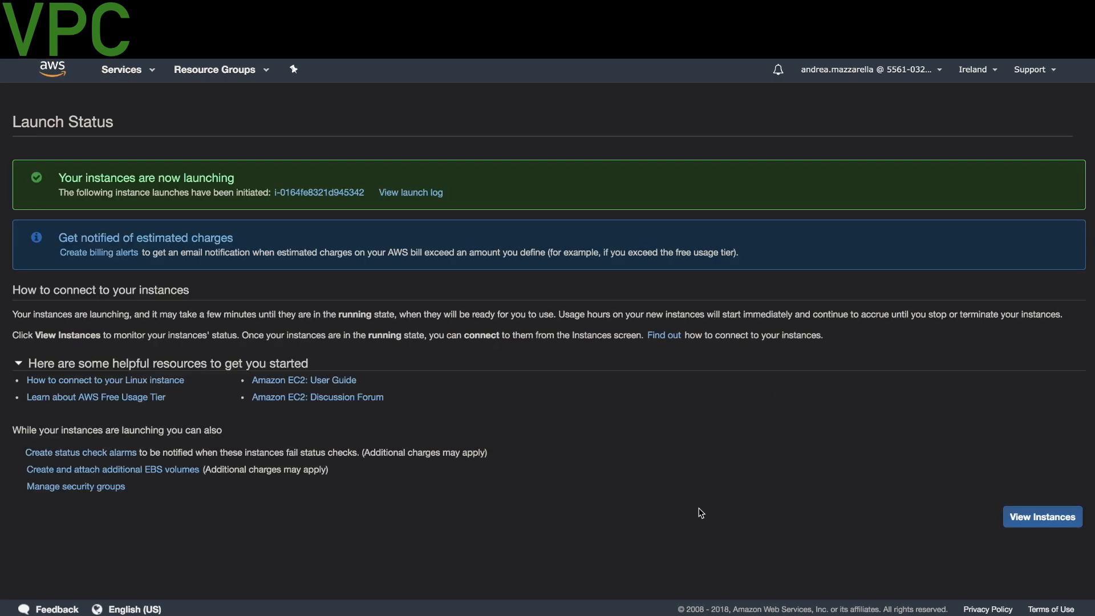
# View the launched instance, check its state and copy its IPv4 public IP
pyautogui.click(1014, 518)
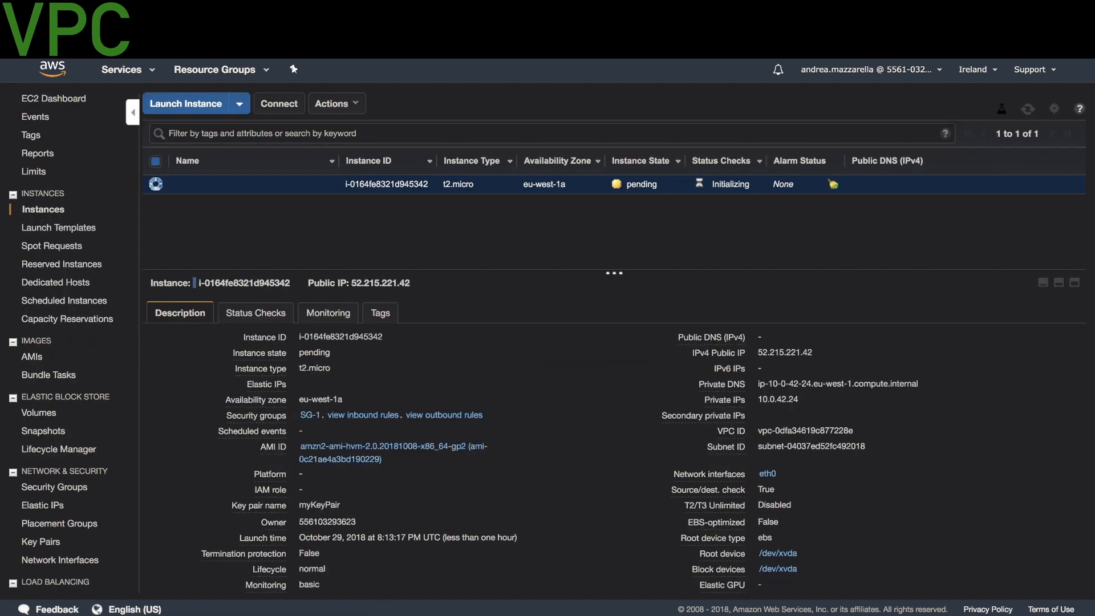
pyautogui.doubleClick(645, 189)
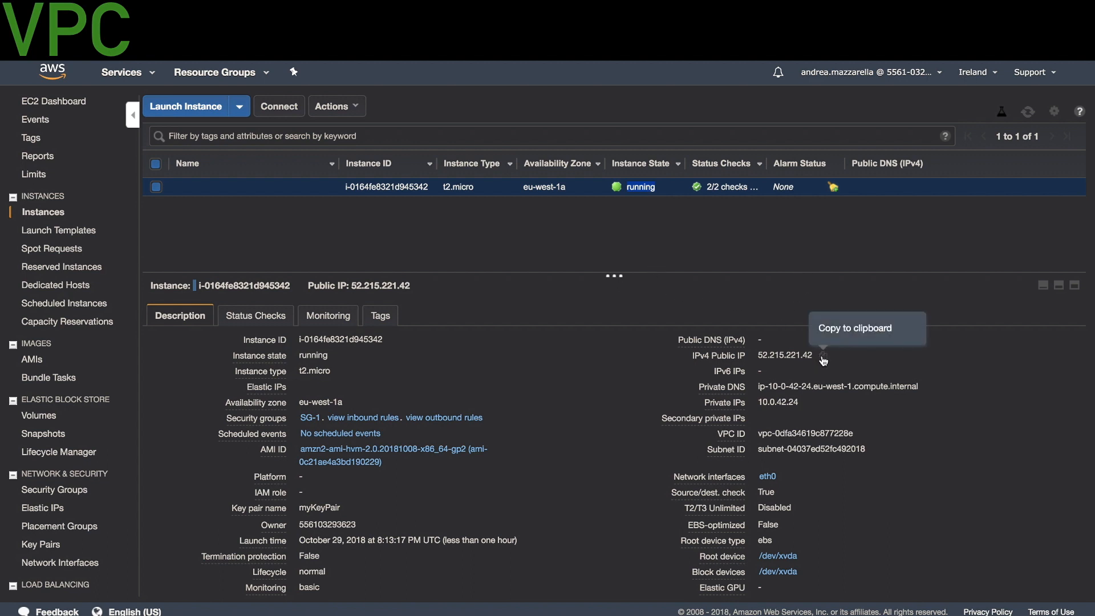
pyautogui.click(823, 359)
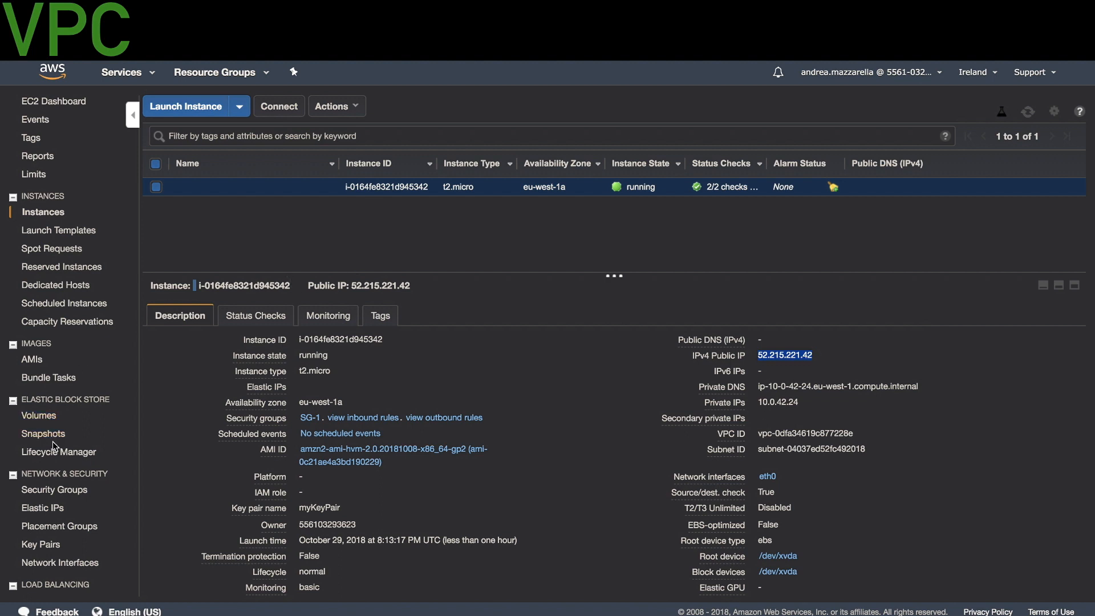
pyautogui.click(46, 545)
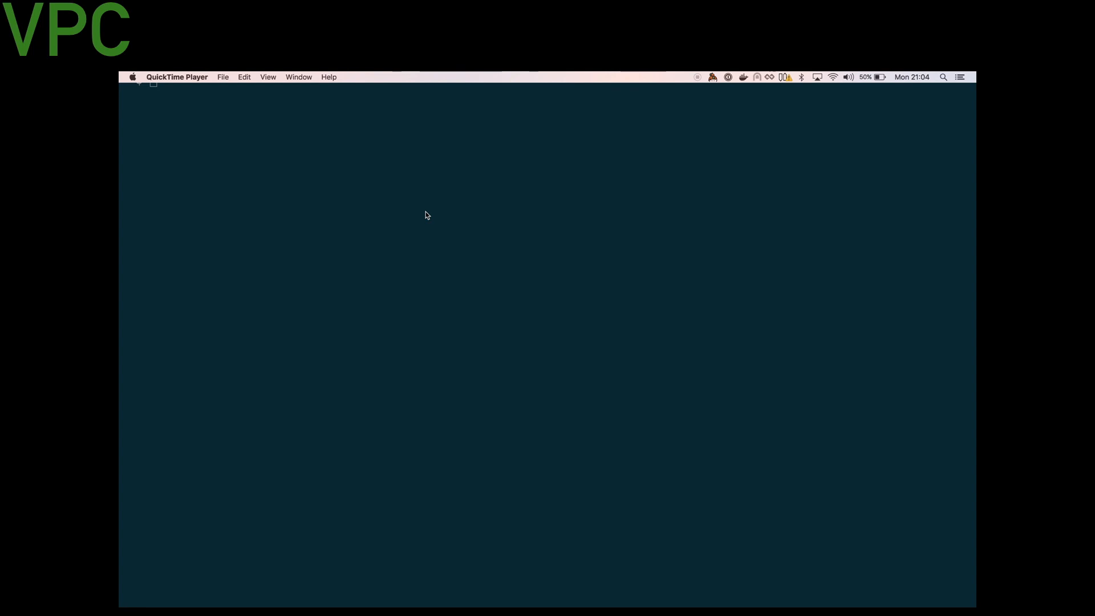
# In the terminal, set the permissions of ~/Downloads/myKeyPair.pem to 400 with chmod and clear the screen
pyautogui.click(425, 212)
pyautogui.write('ch')
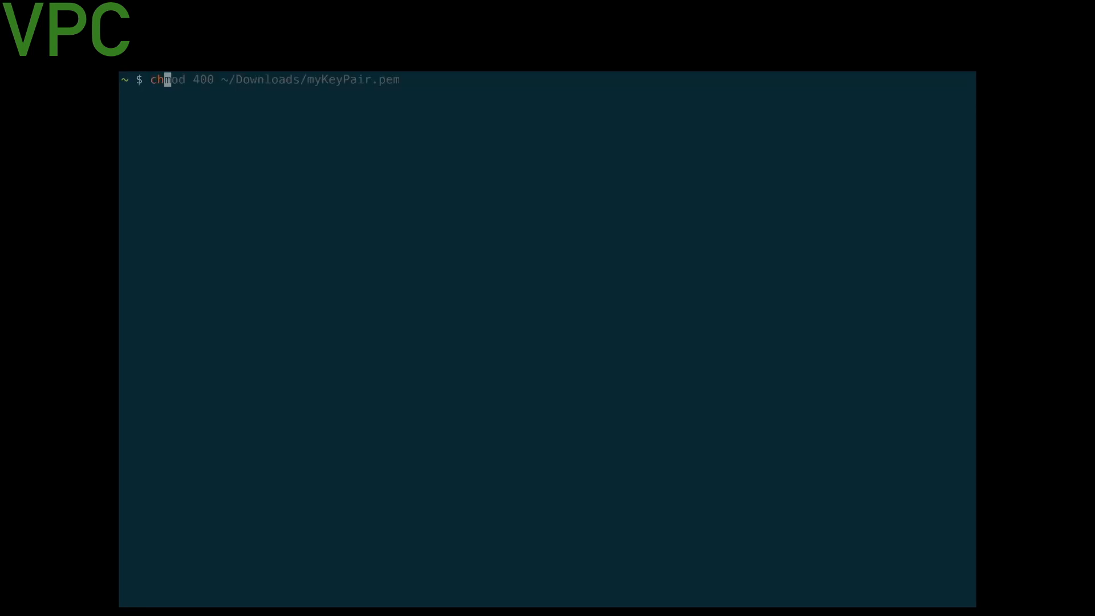
pyautogui.write('mod 400 ~/')
pyautogui.press('Right')
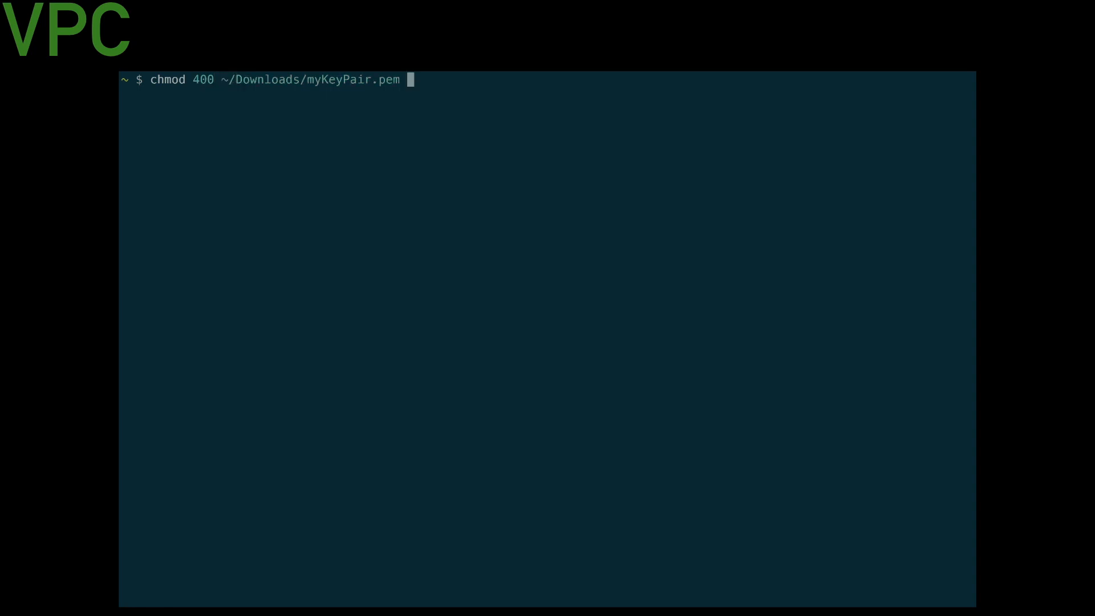
pyautogui.press('Return')
pyautogui.hotkey('ctrl', 'l')
# Connect over SSH as ec2-user to 52.215.221.42 using ~/Downloads/myKeyPair.pem, accepting the host's authenticity
pyautogui.write('ss')
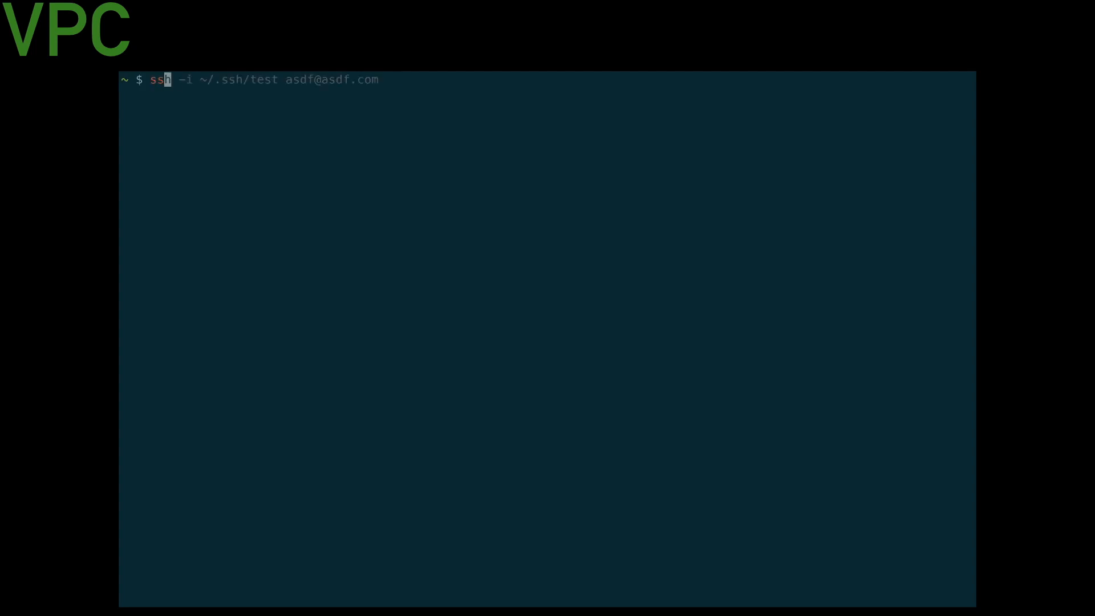
pyautogui.write('h -i ~/Downloads/m')
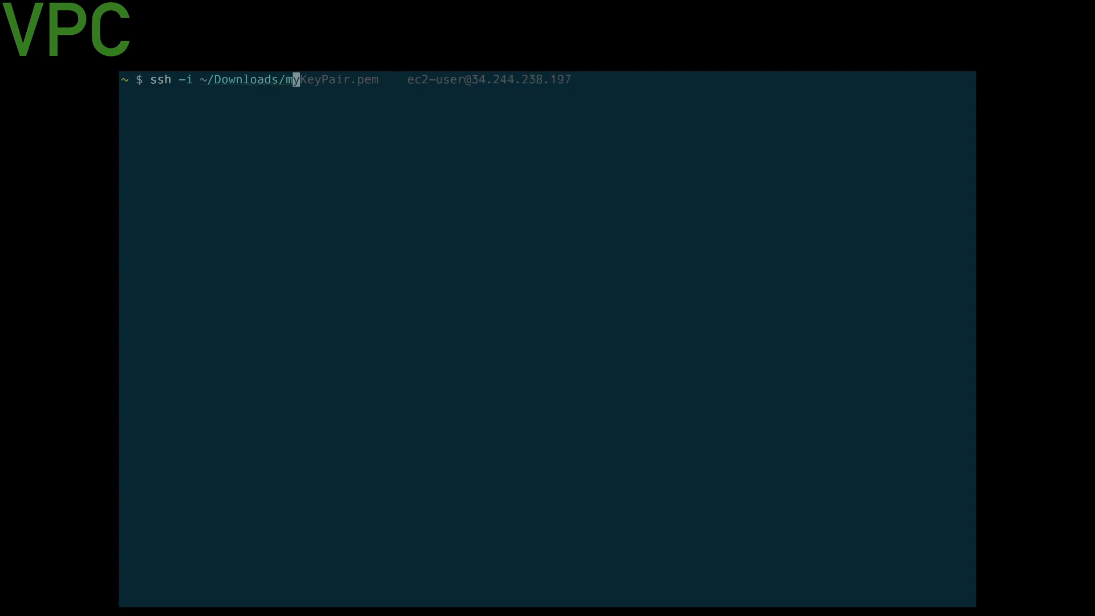
pyautogui.write('yKeyPair.pem ec2')
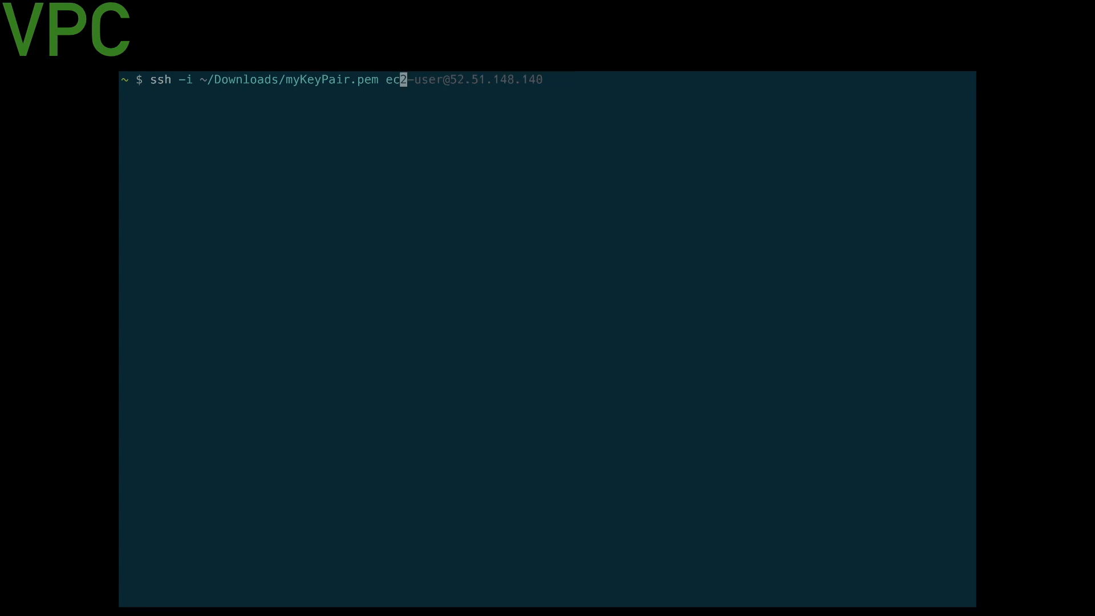
pyautogui.write('-user@')
pyautogui.press('super+v')
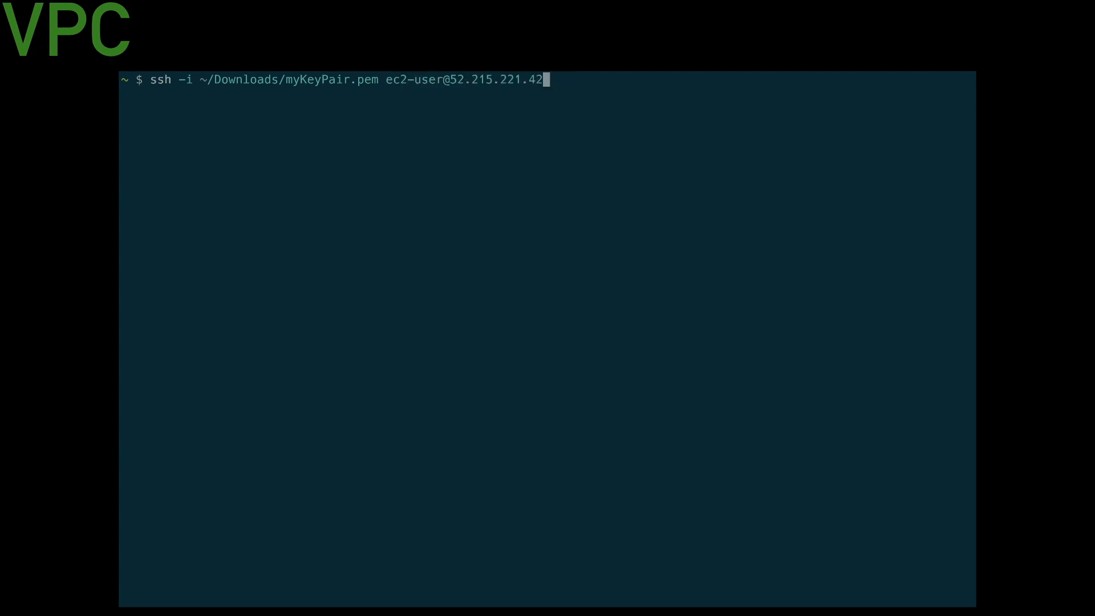
pyautogui.press('Return')
pyautogui.write('yes')
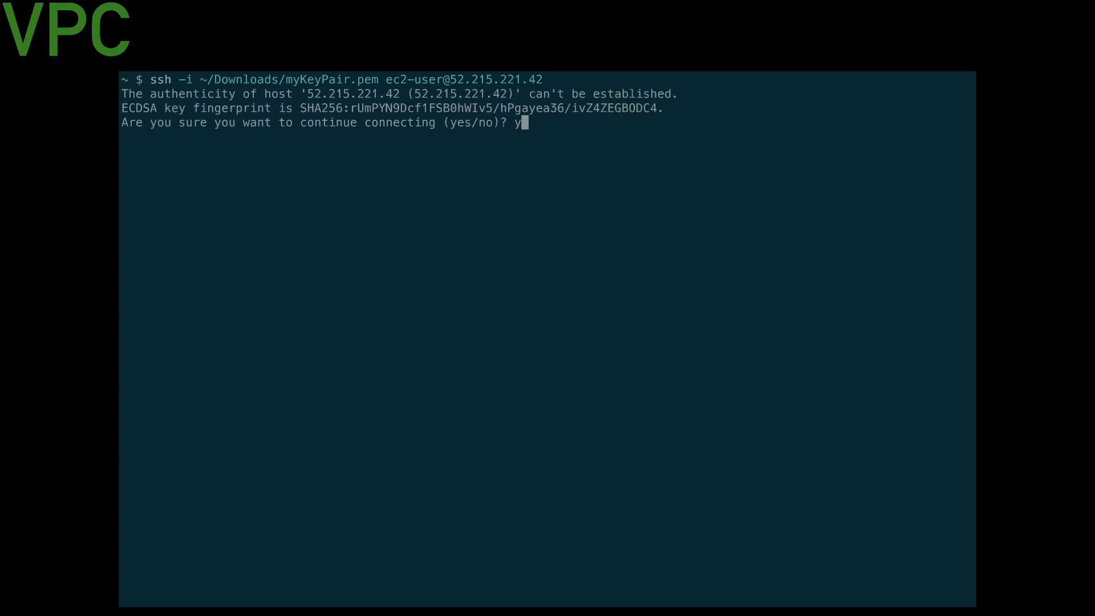
pyautogui.press('Return')
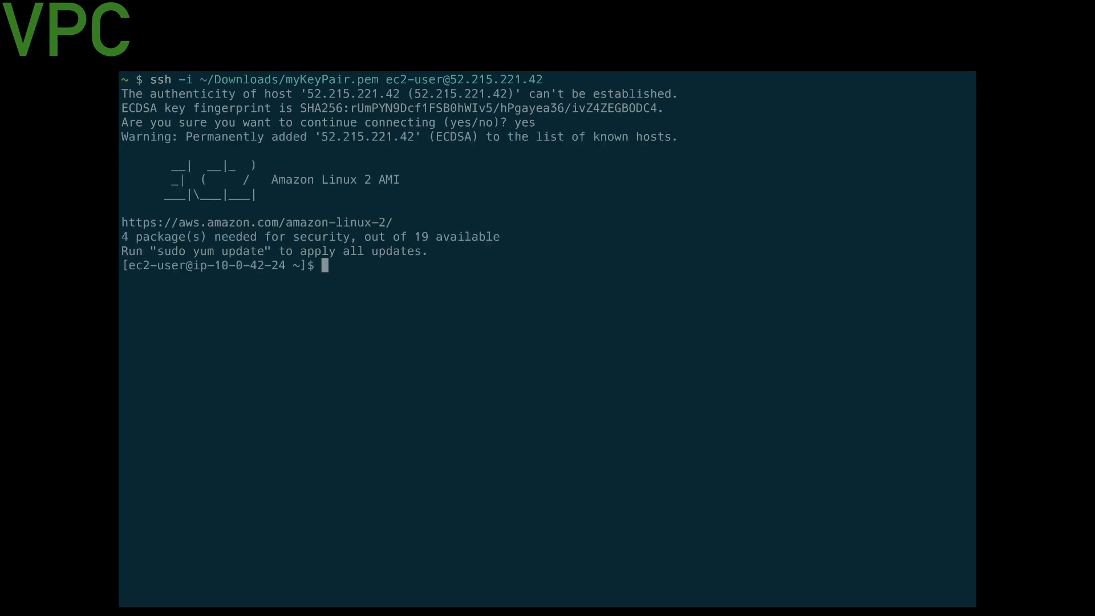
pyautogui.hotkey('ctrl', 'l')
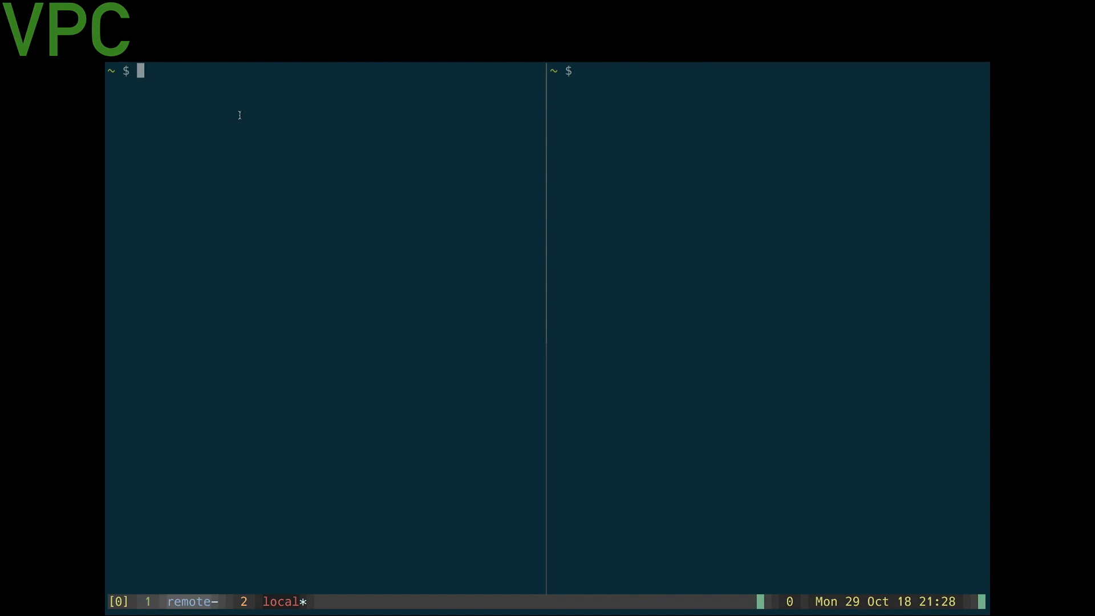
# Start a netcat listener on port 4242 in one local pane and connect to it from the other pane with nc localhost 4242
pyautogui.write('nc -l')
pyautogui.write('4242')
pyautogui.press('Return')
pyautogui.hotkey('ctrl', 'b')
pyautogui.write('onc loc')
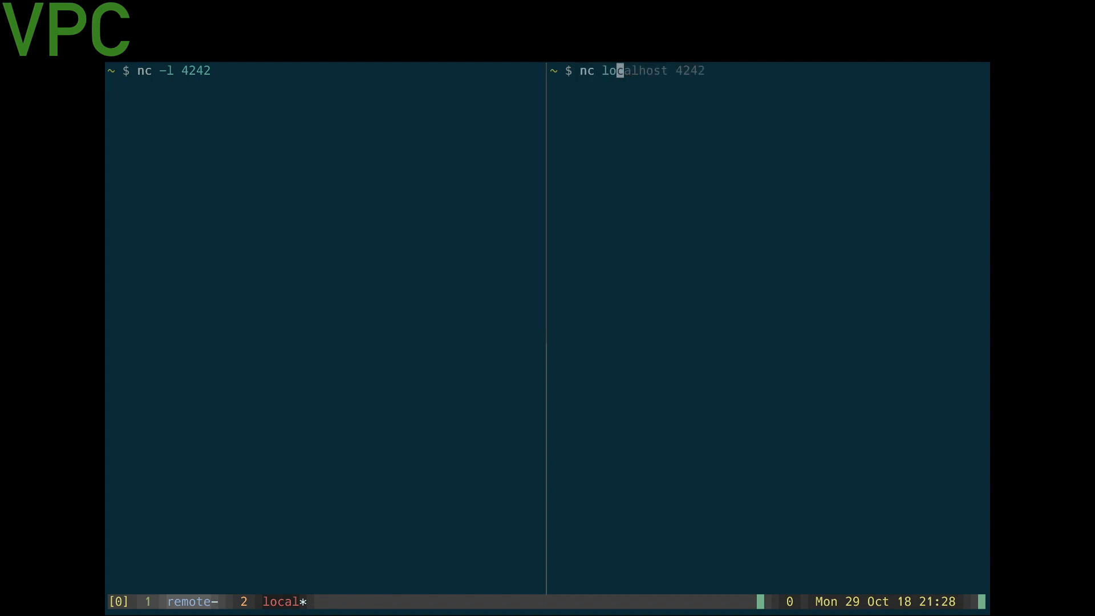
pyautogui.write('alhost 4242')
pyautogui.press('Return')
# Exchange test messages over the local netcat connection, sending "hi there" from the client and "hello!±" from the listener
pyautogui.write('hi there')
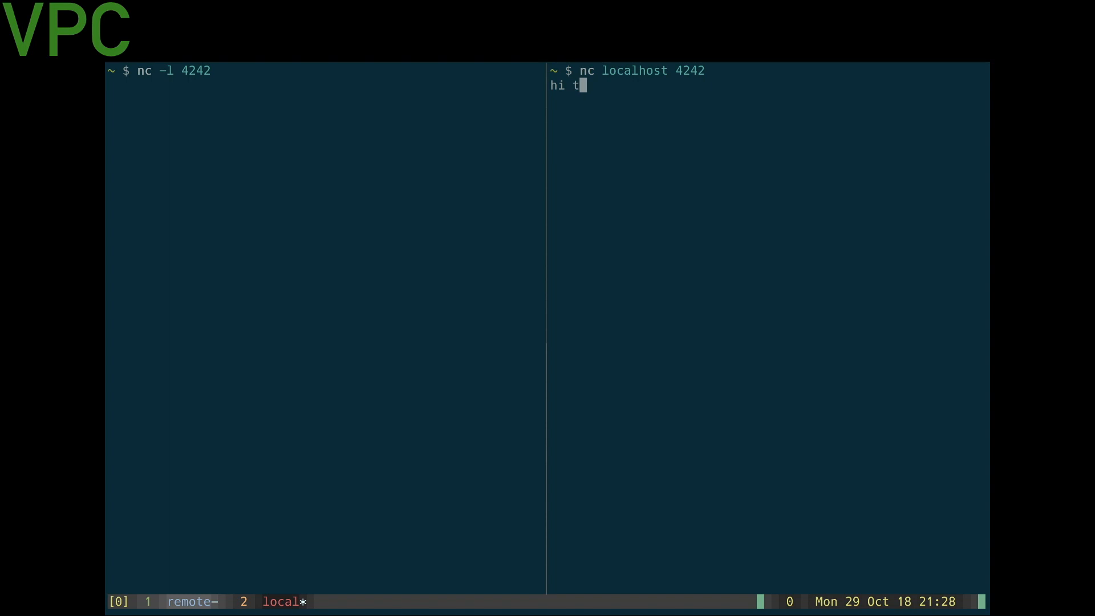
pyautogui.press('Return')
pyautogui.click(111, 99)
pyautogui.write('hello!±')
pyautogui.press('Return')
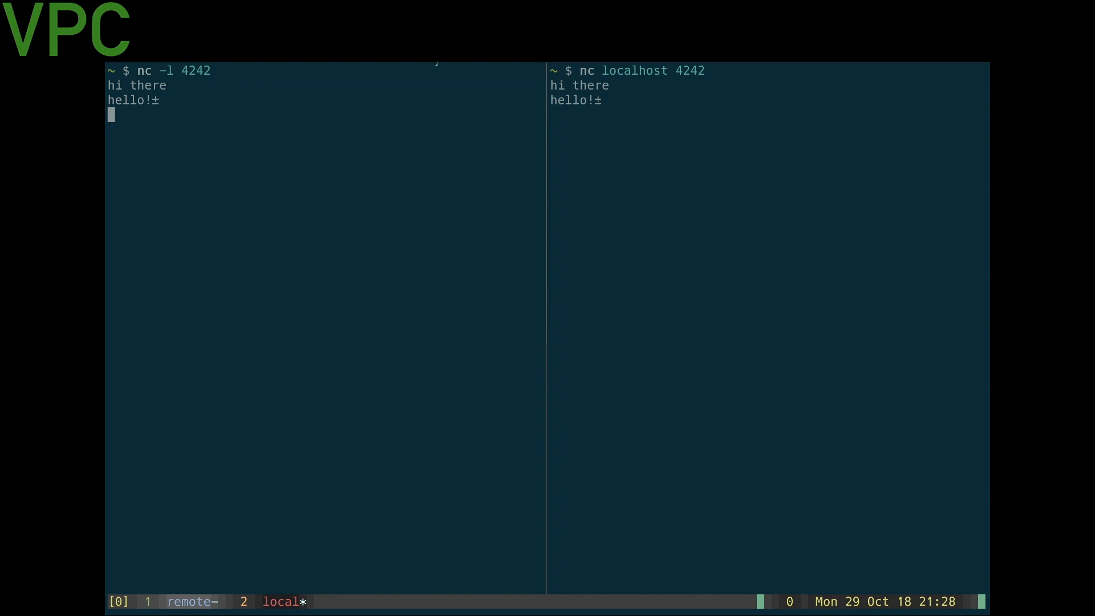
pyautogui.moveTo(436, 63)
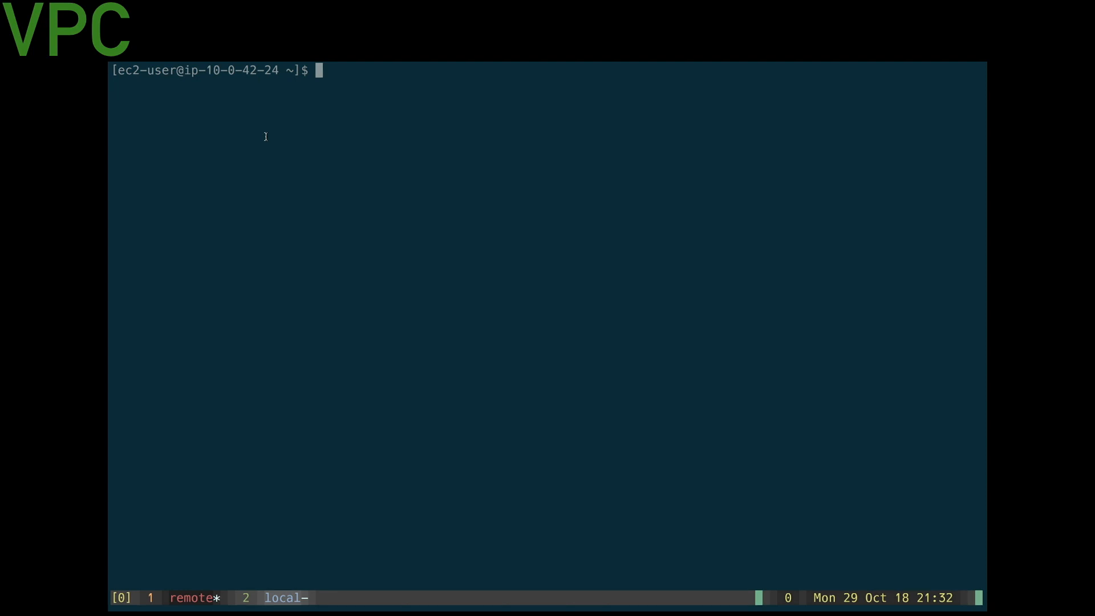
# On the remote instance, install nc with sudo yum install nc -y, clear the screen and start a netcat listener on port 4242
pyautogui.write('sudo yum install nc -y')
pyautogui.press('Return')
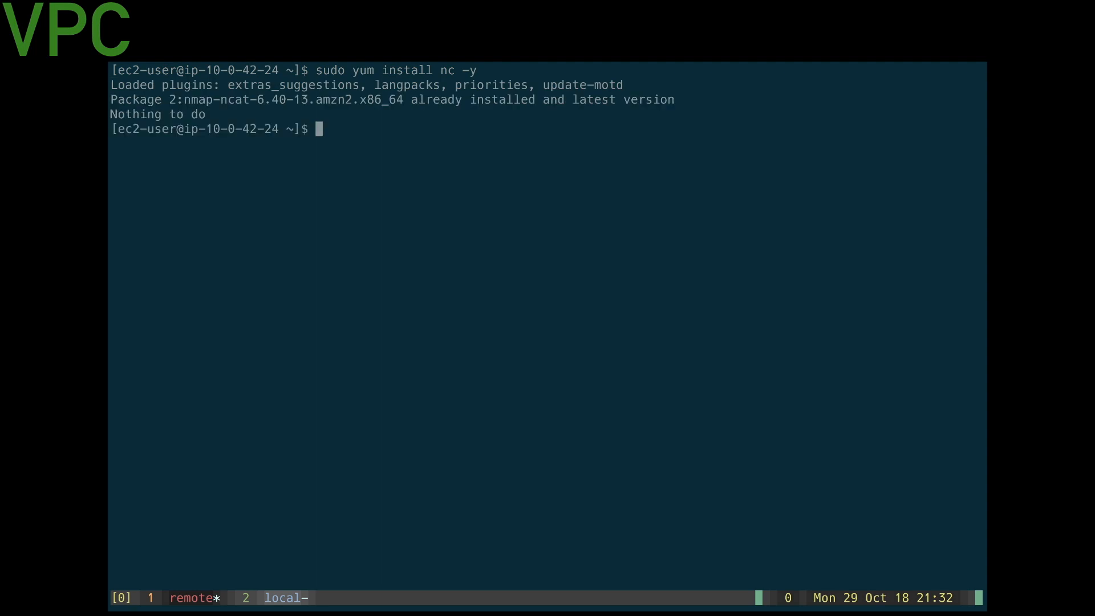
pyautogui.hotkey('ctrl', 'l')
pyautogui.write('nc -l ')
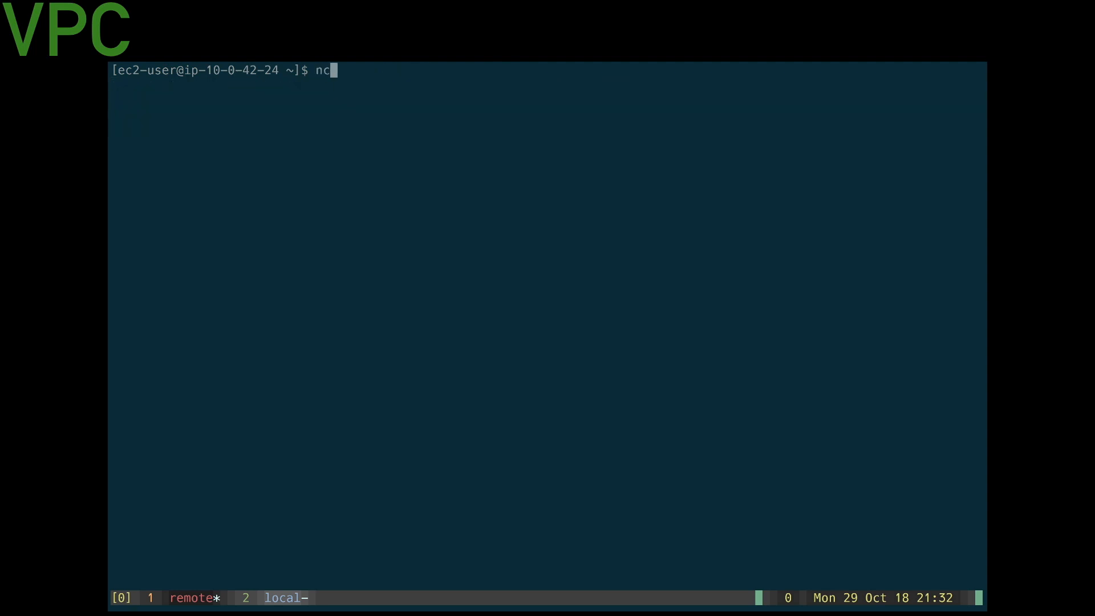
pyautogui.write('4242')
pyautogui.press('Return')
# From the local terminal window, try connecting with netcat to 52.215.221.42 on port 4242 and send "hi there!"
pyautogui.hotkey('ctrl', 'b')
pyautogui.press('2')
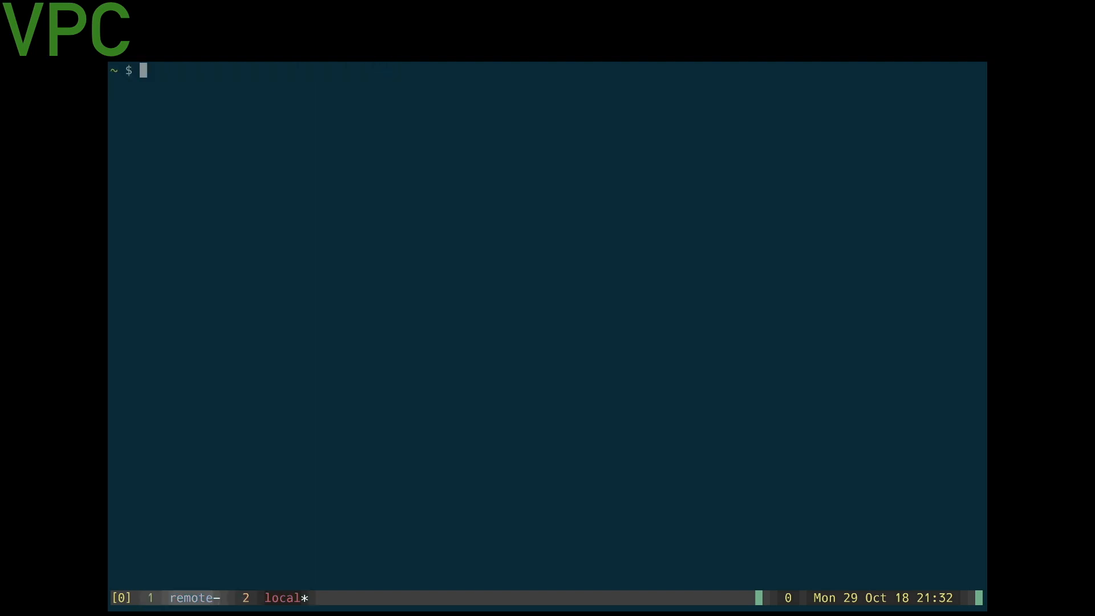
pyautogui.write('n')
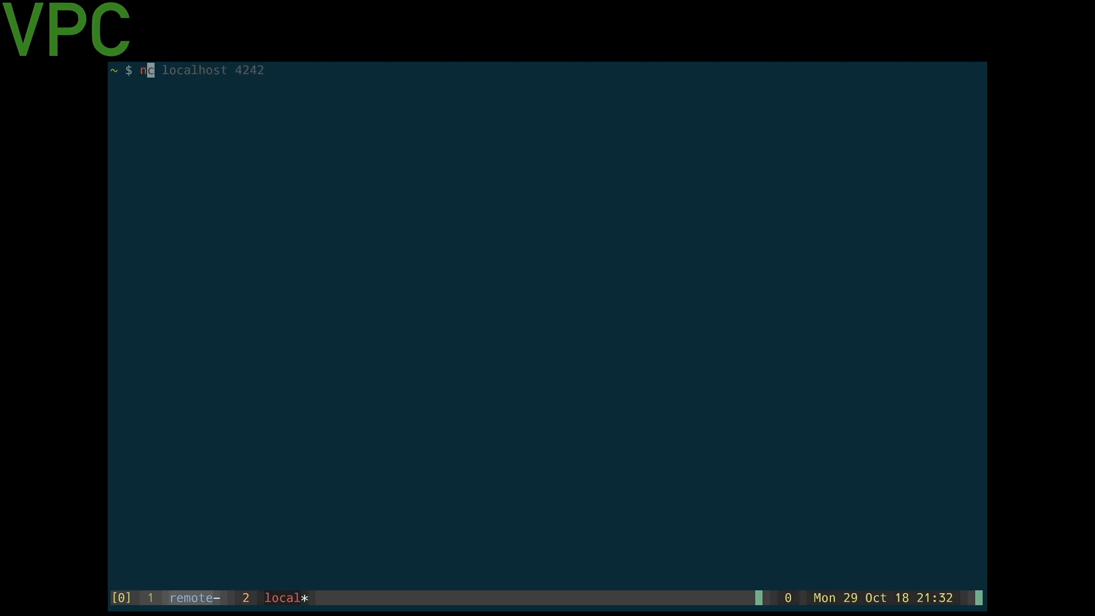
pyautogui.write('c 52.215.221.42 4242')
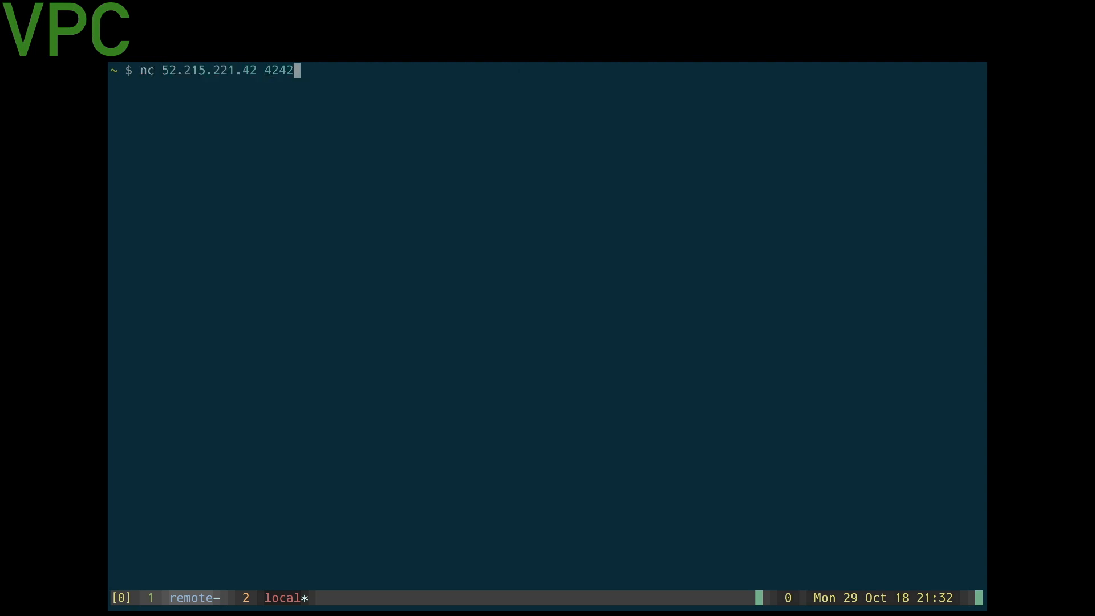
pyautogui.press('Return')
pyautogui.write('hi there!')
pyautogui.press('Return')
# Check the remote listener for the message, enter "anybodyu?" there and check the local window for it
pyautogui.hotkey('ctrl', 'b')
pyautogui.press('1')
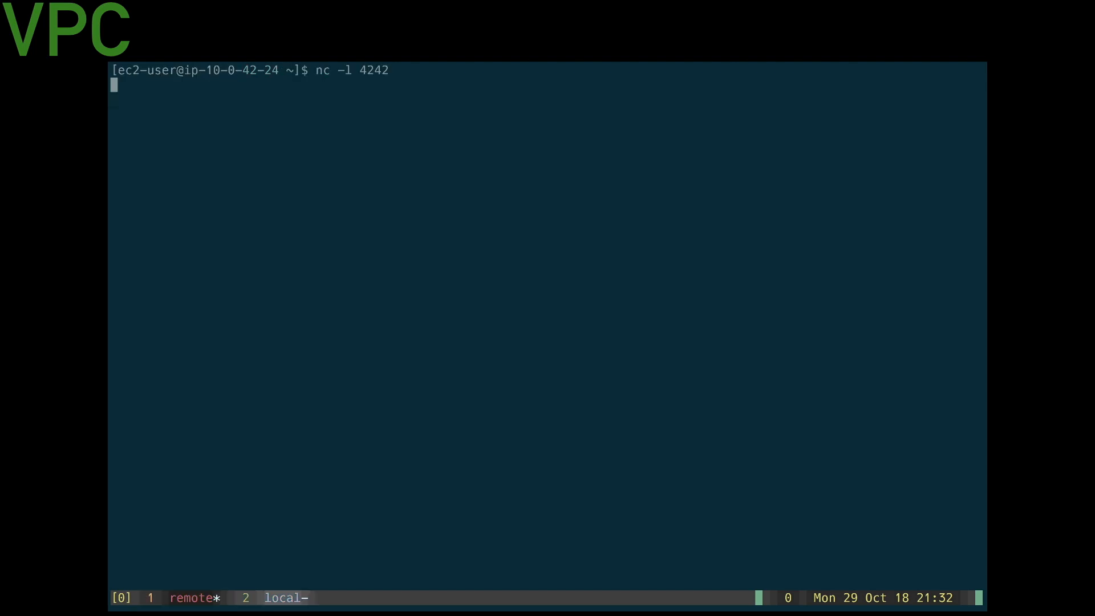
pyautogui.write('anybodyu?')
pyautogui.press('Return')
pyautogui.hotkey('ctrl', 'b')
pyautogui.press('2')
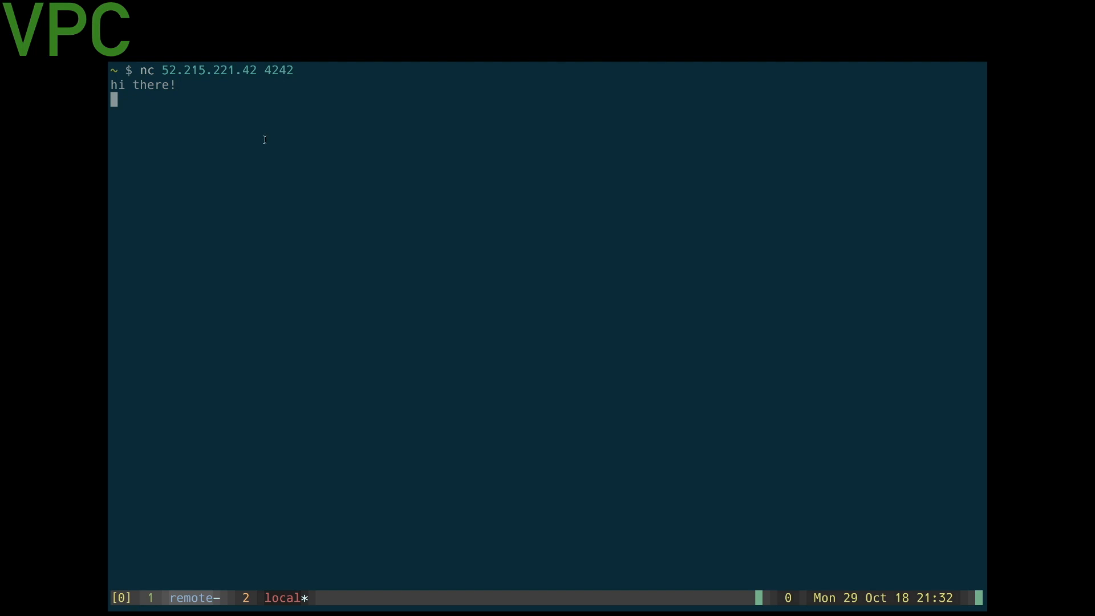
pyautogui.moveTo(477, 64)
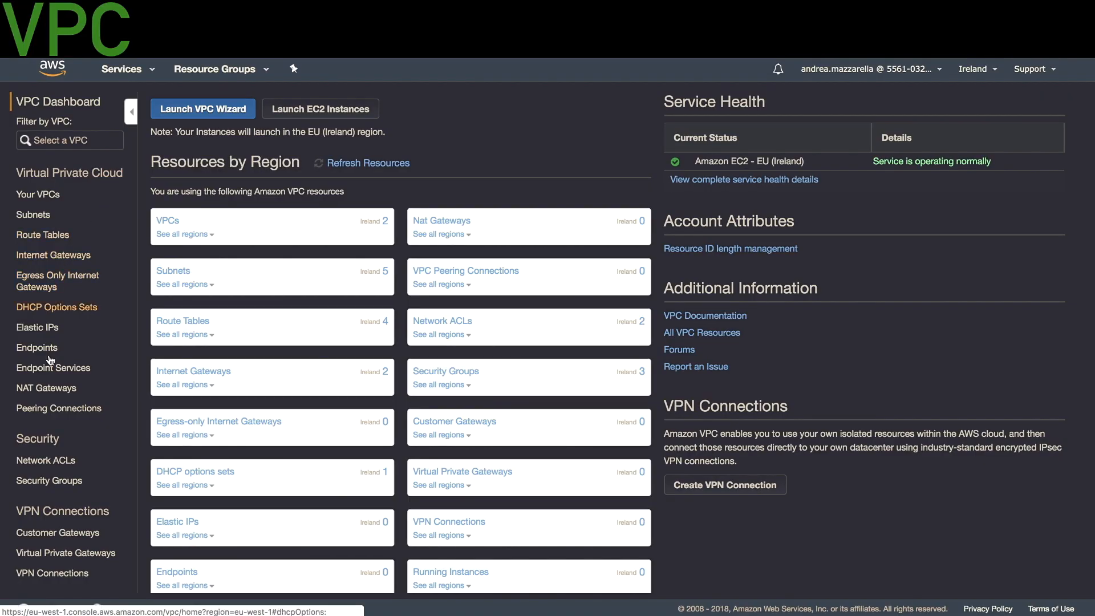
# In the VPC console, add and save a custom TCP inbound rule on SG-1: port 4242, source 0.0.0.0/0, description "netcat rule"
pyautogui.click(40, 483)
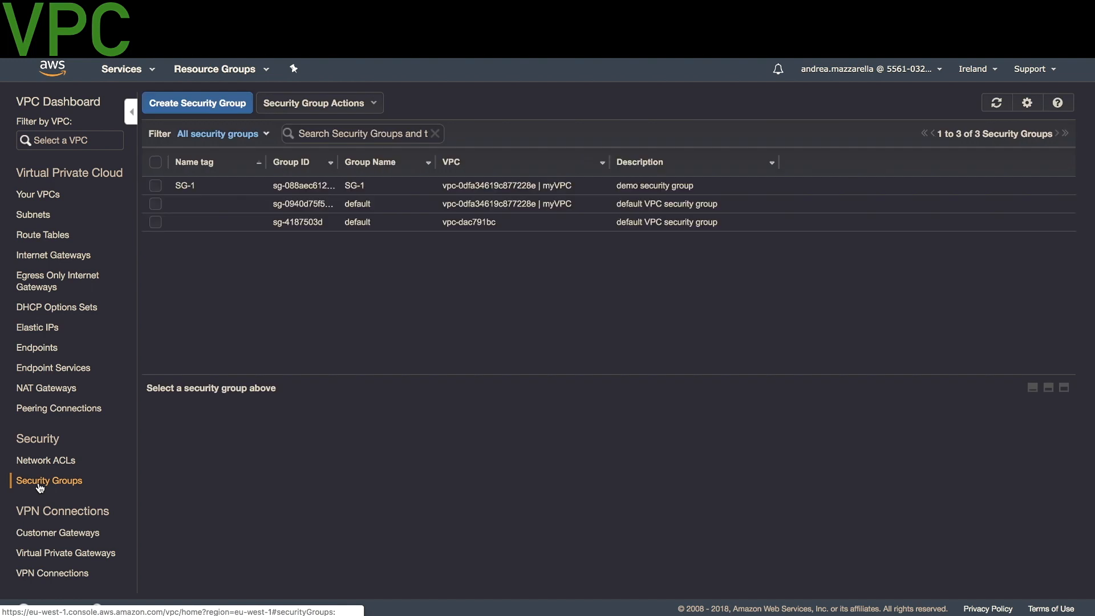
pyautogui.click(197, 185)
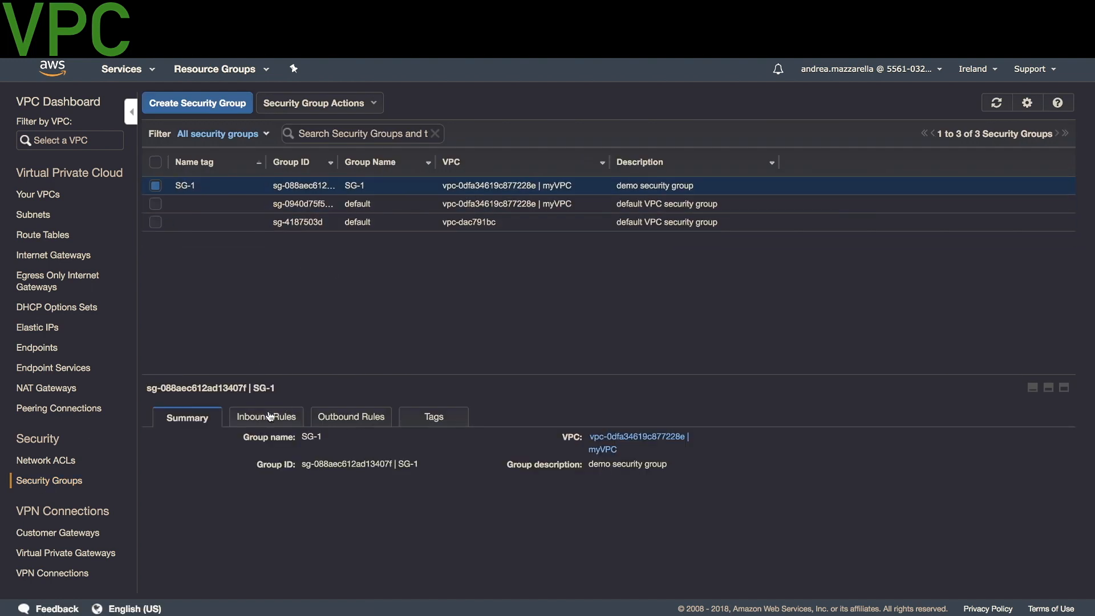
pyautogui.click(266, 419)
pyautogui.click(164, 440)
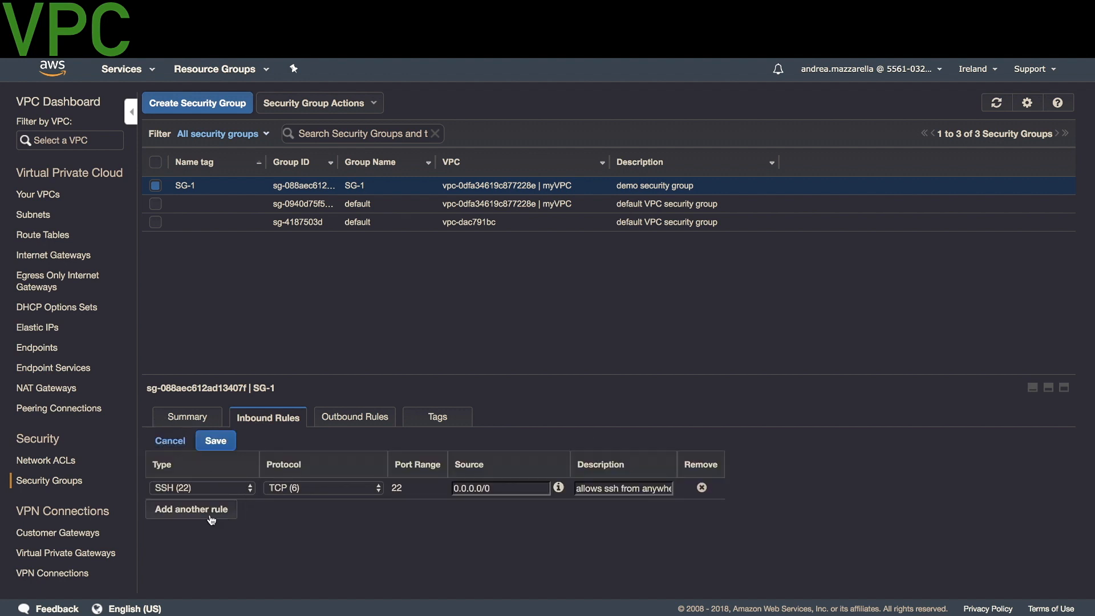
pyautogui.click(211, 520)
pyautogui.click(424, 515)
pyautogui.write('4242')
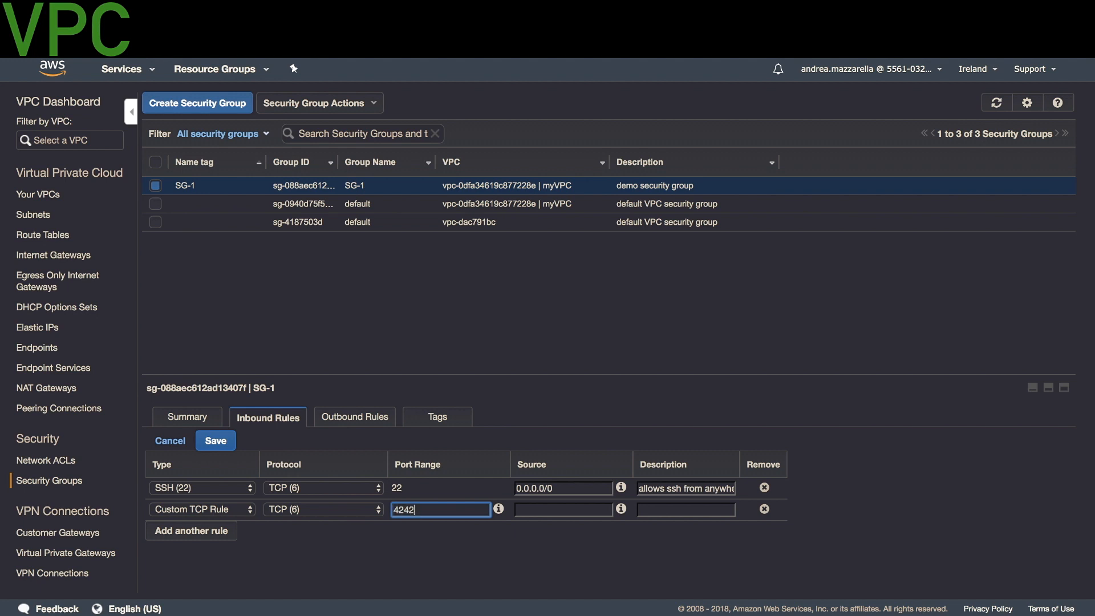
pyautogui.press('Tab')
pyautogui.write('0.0.0/0')
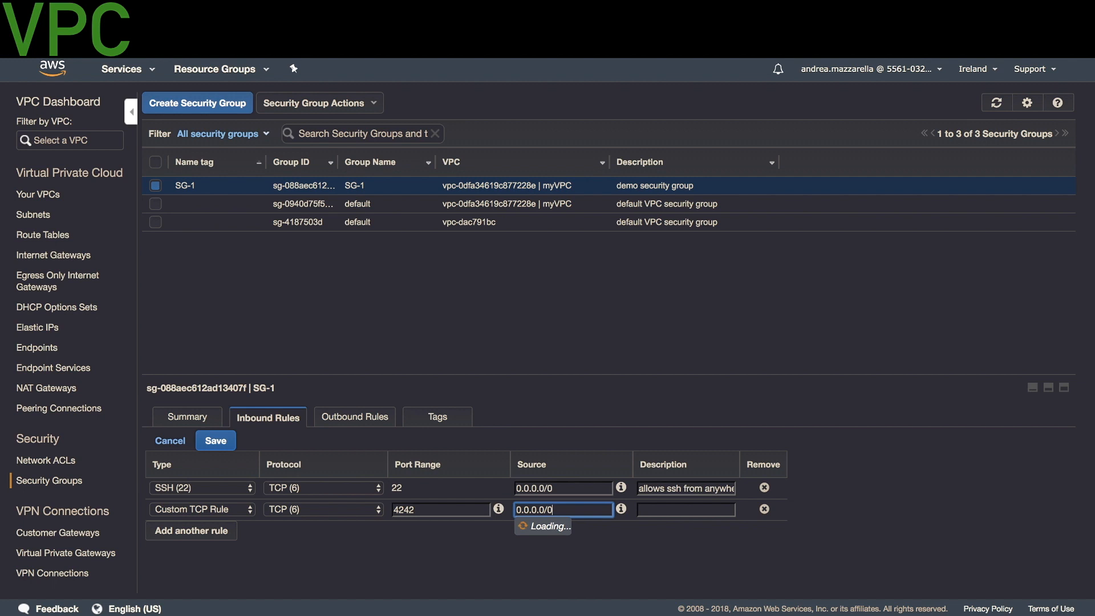
pyautogui.press('Tab')
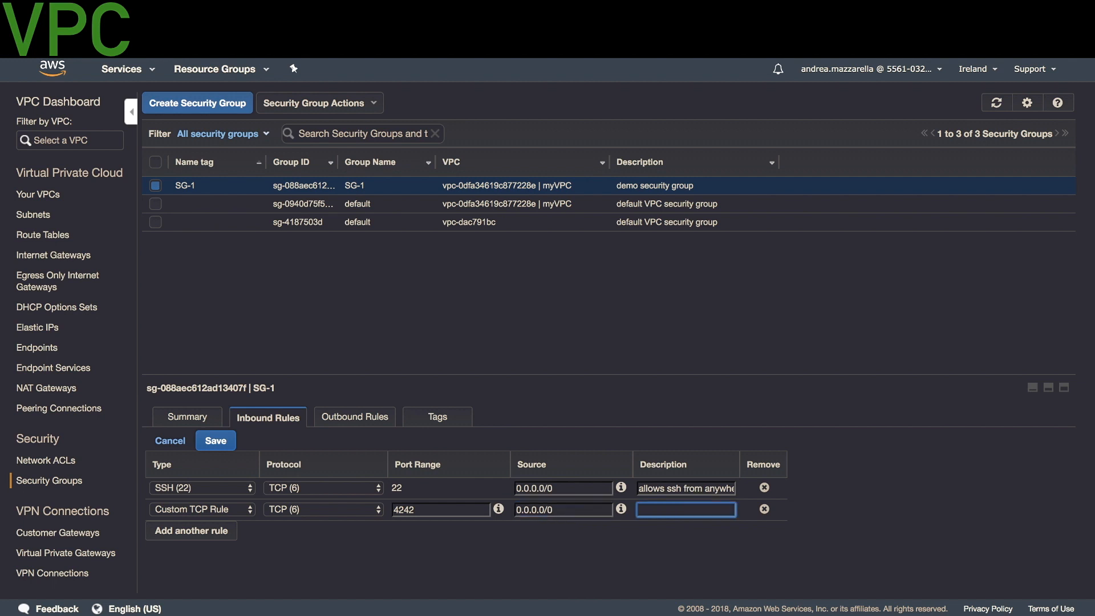
pyautogui.write('netcat rule')
pyautogui.click(217, 443)
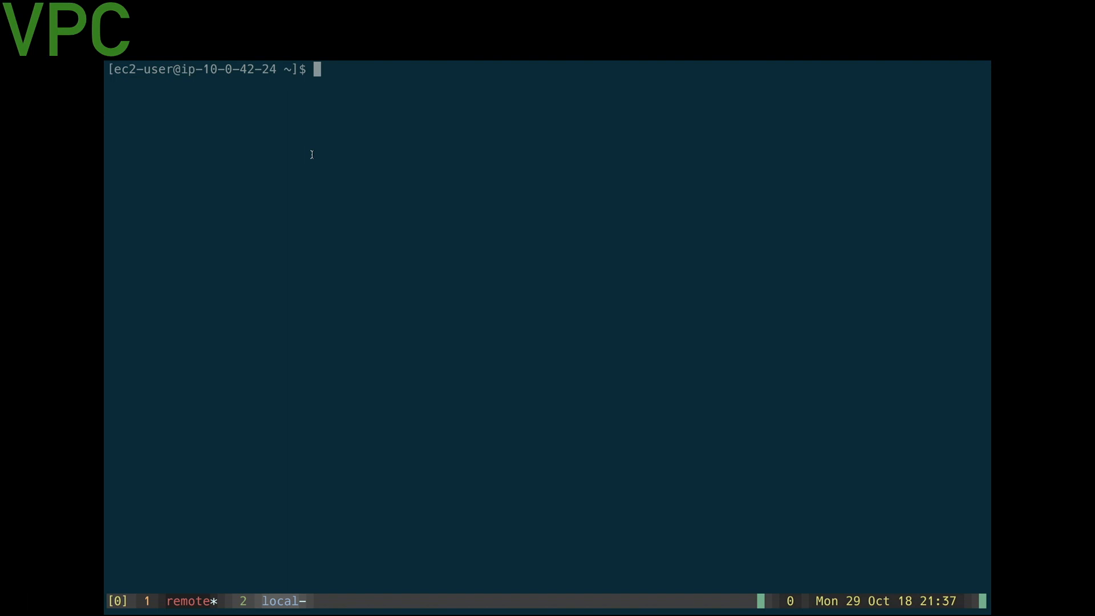
# Start a netcat listener on port 4242 on the remote instance and connect to 52.215.221.42 4242 from the local window
pyautogui.write('nc -l 4242')
pyautogui.press('Return')
pyautogui.hotkey('ctrl', 'b')
pyautogui.press('2')
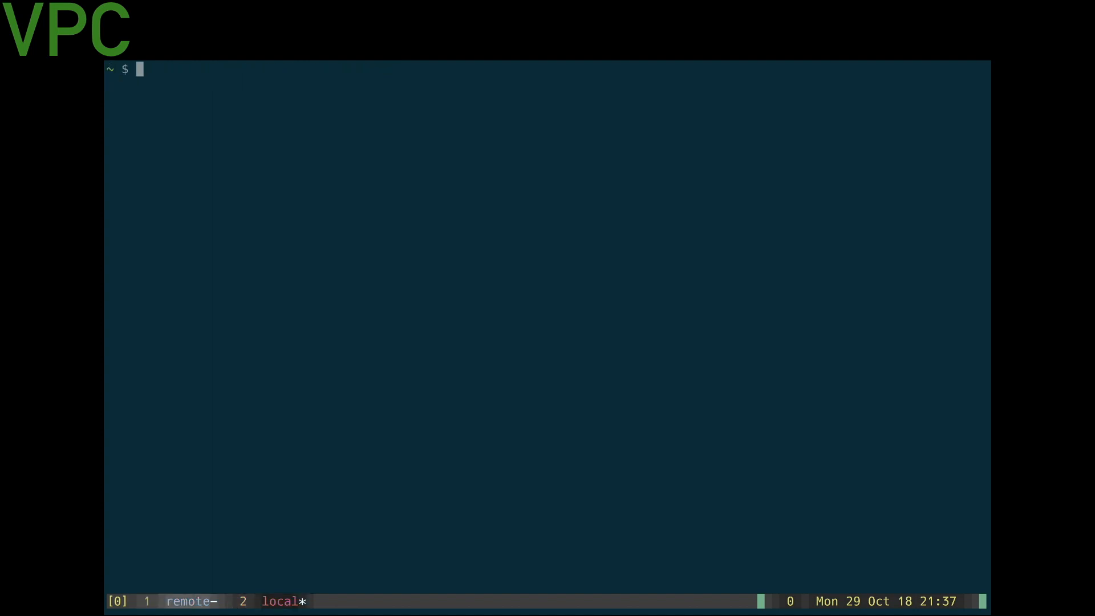
pyautogui.write('nc')
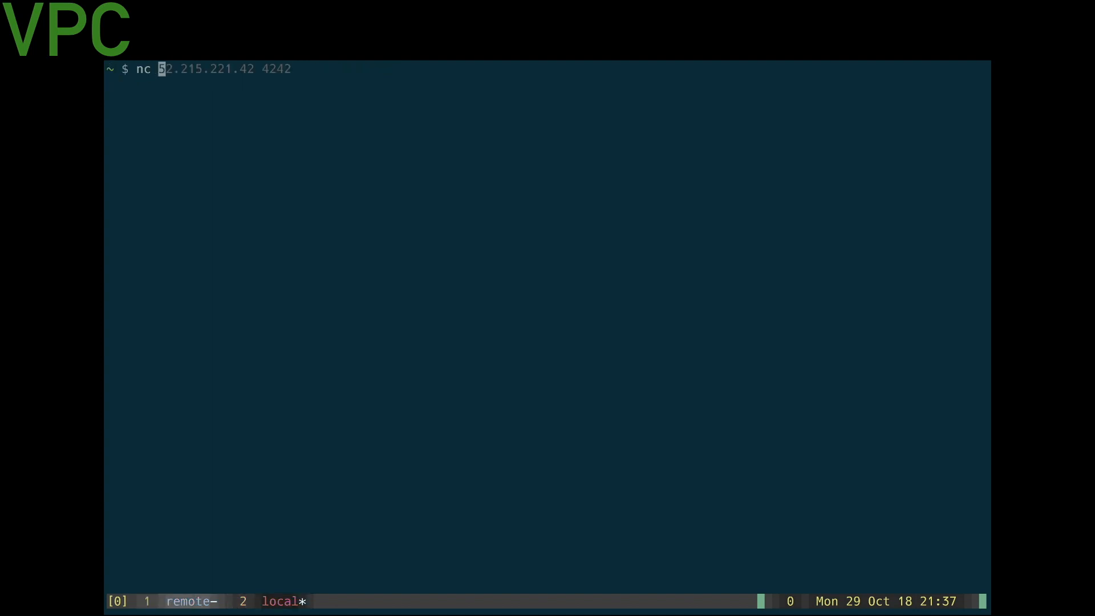
pyautogui.press('Right')
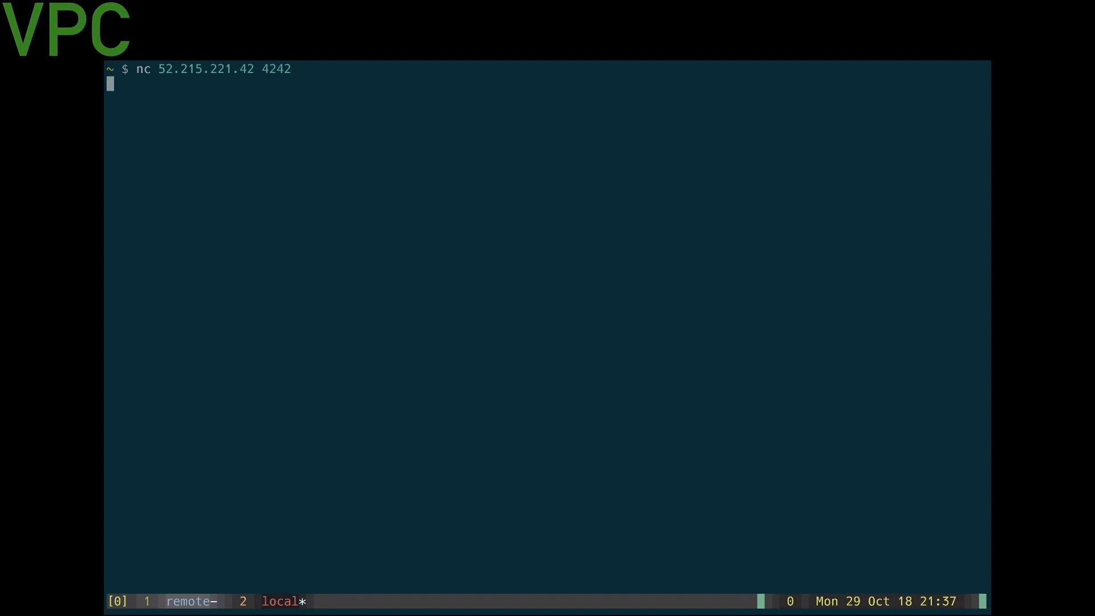
# Exchange messages over the netcat connection, sending "did it work??" from the local window and "awwww ye!" from the remote one
pyautogui.write('did it work??')
pyautogui.press('Return')
pyautogui.hotkey('ctrl', 'b')
pyautogui.press('1')
pyautogui.write('awwww ye')
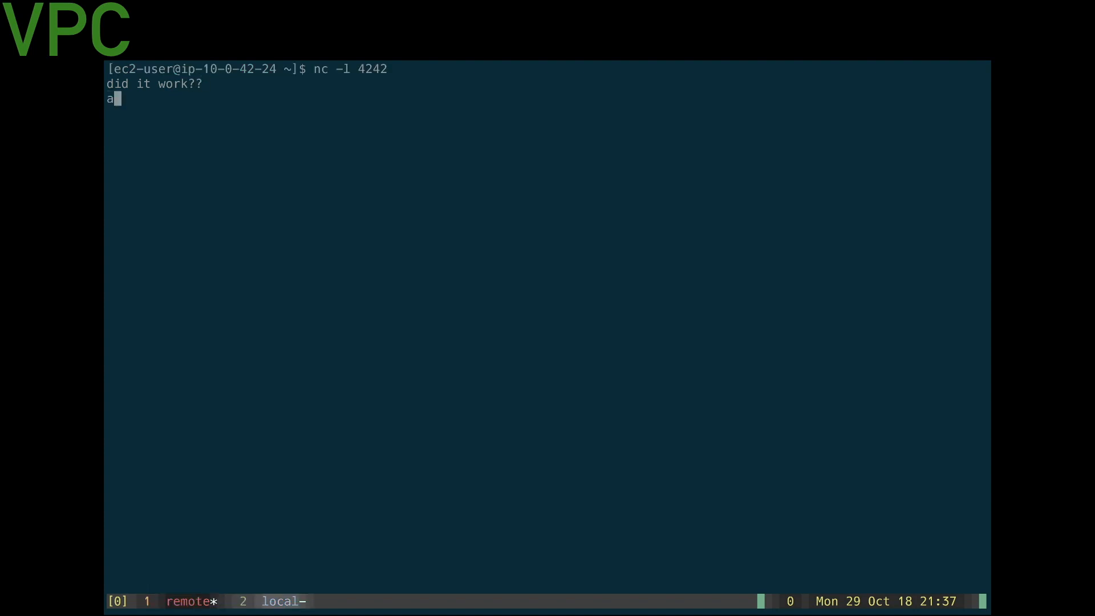
pyautogui.write('!')
pyautogui.press('Return')
pyautogui.hotkey('ctrl', 'b')
pyautogui.press('2')
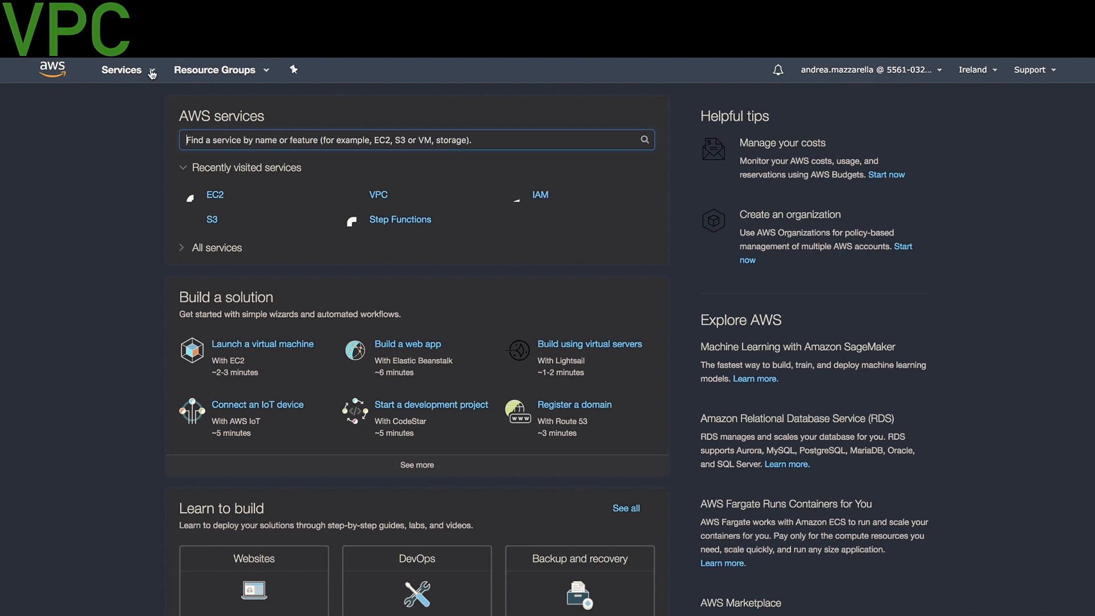
# In the EC2 console, terminate the running t2.micro instance
pyautogui.click(153, 71)
pyautogui.write('ec')
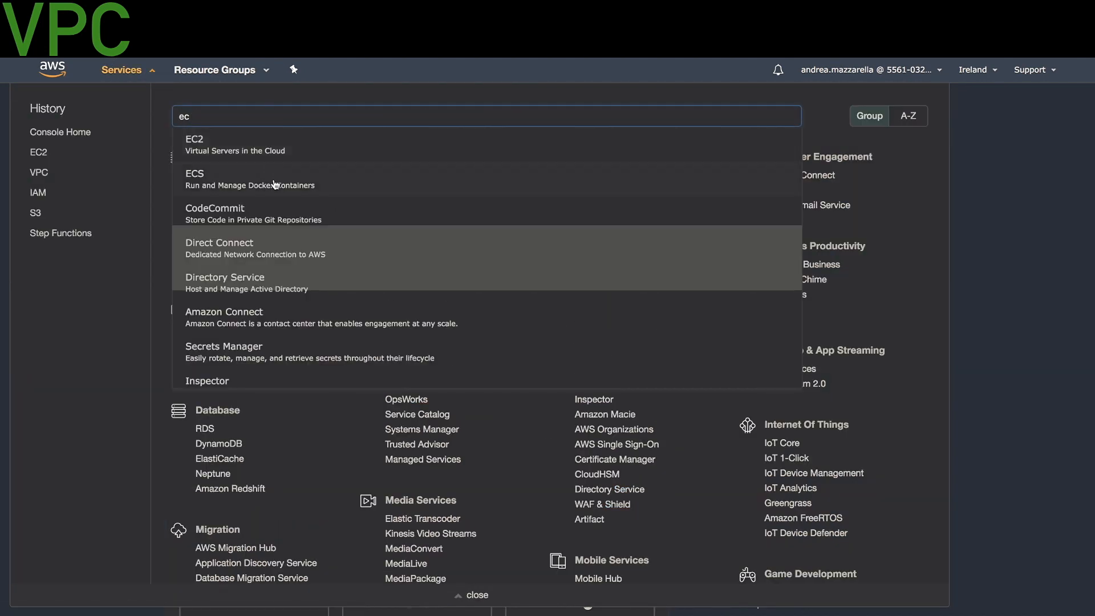
pyautogui.click(270, 158)
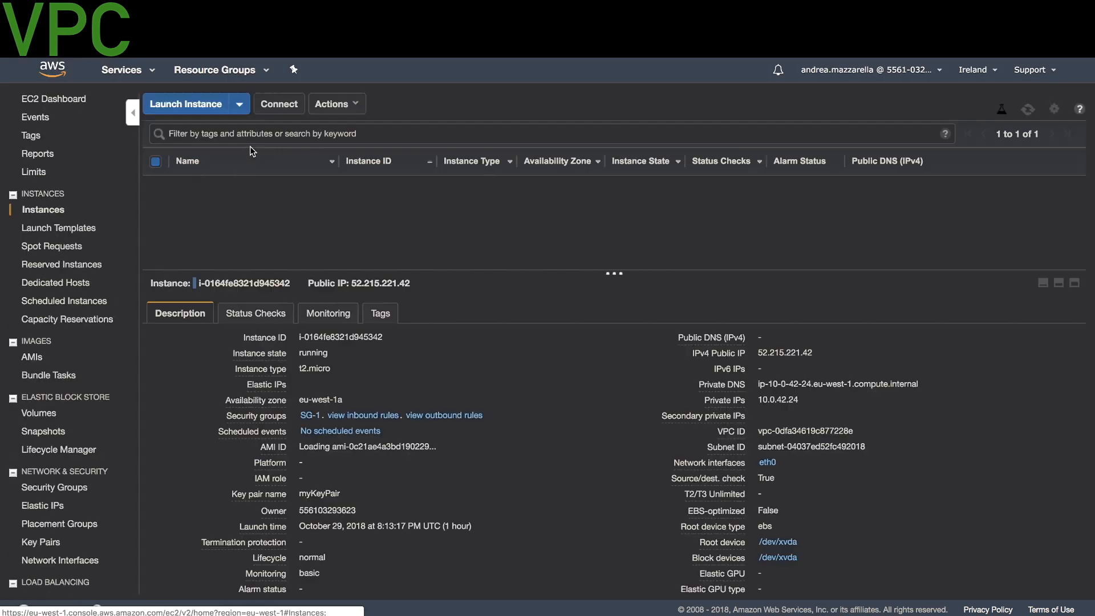
pyautogui.click(335, 104)
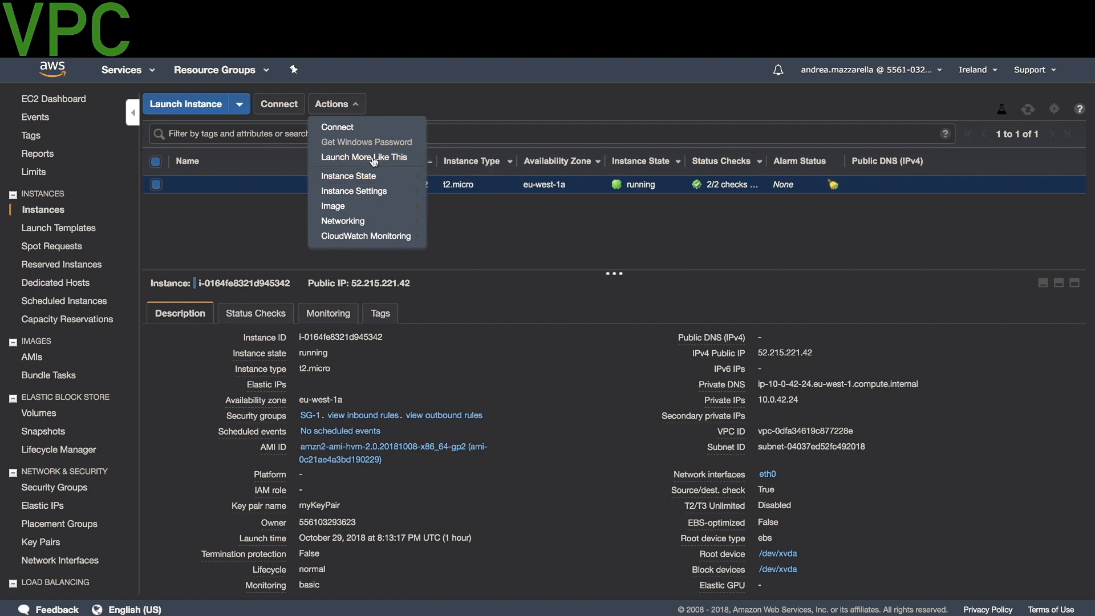
pyautogui.moveTo(366, 175)
pyautogui.click(469, 222)
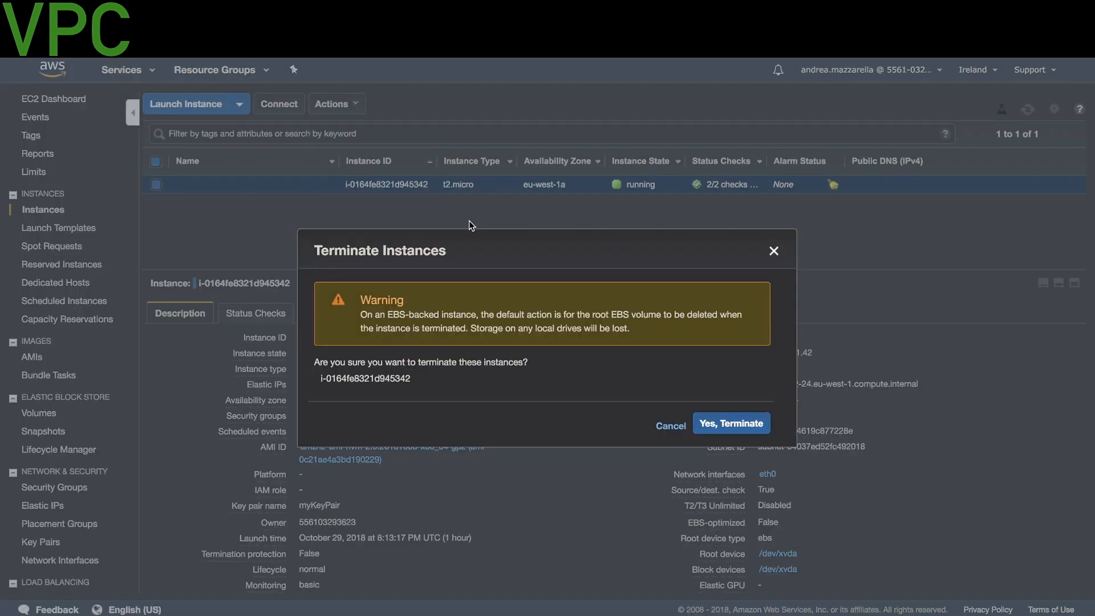
pyautogui.click(735, 426)
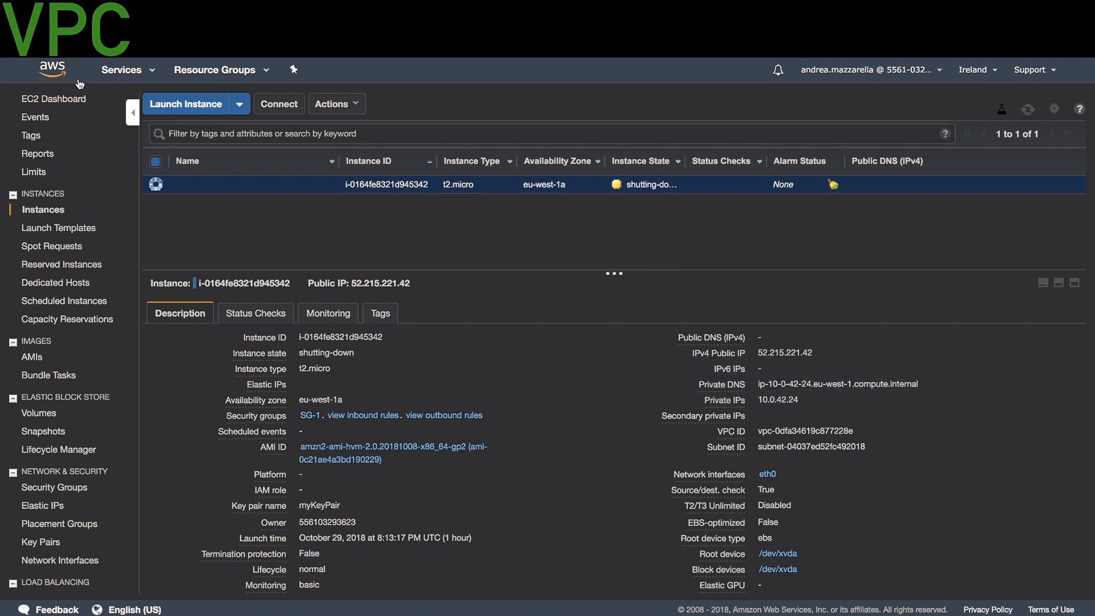
# Return to the EC2 dashboard, go to the VPC console and delete myVPC together with its associated objects
pyautogui.click(109, 74)
pyautogui.click(200, 165)
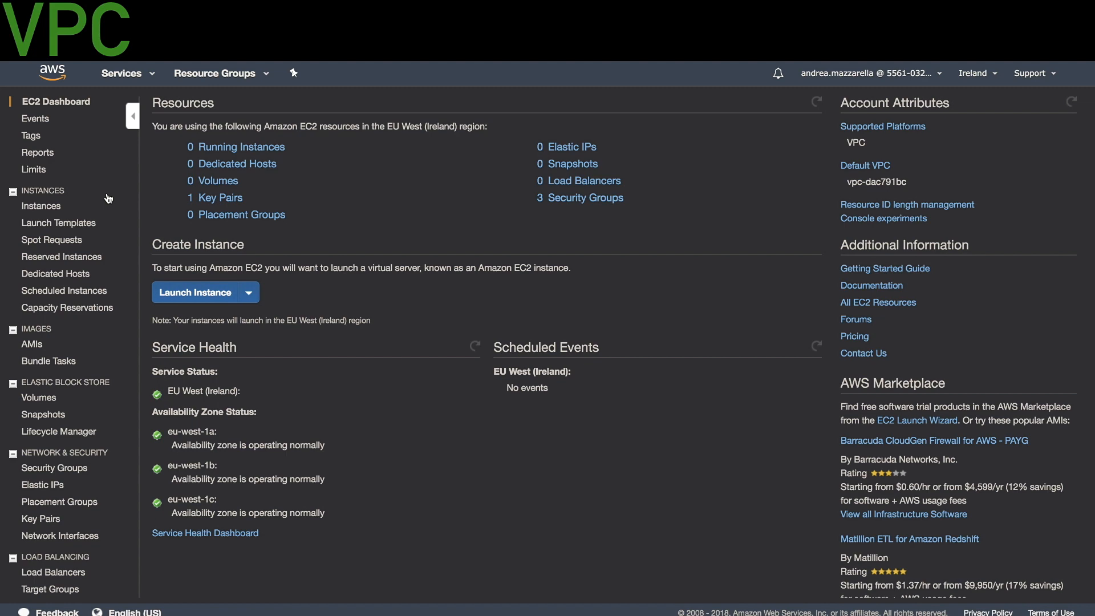
pyautogui.click(140, 74)
pyautogui.write('vpc')
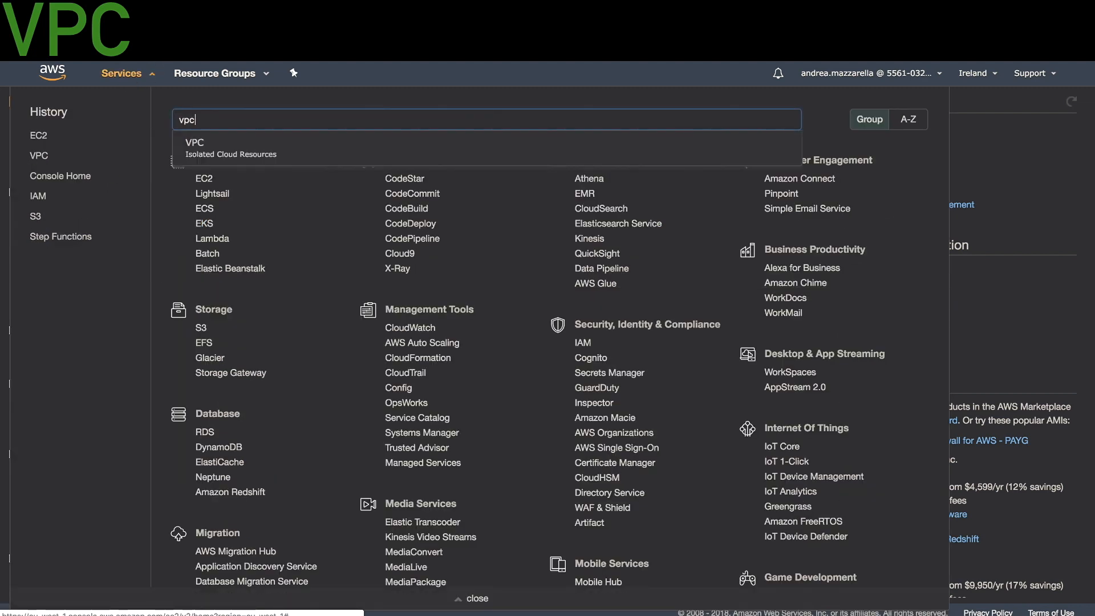
pyautogui.press('Return')
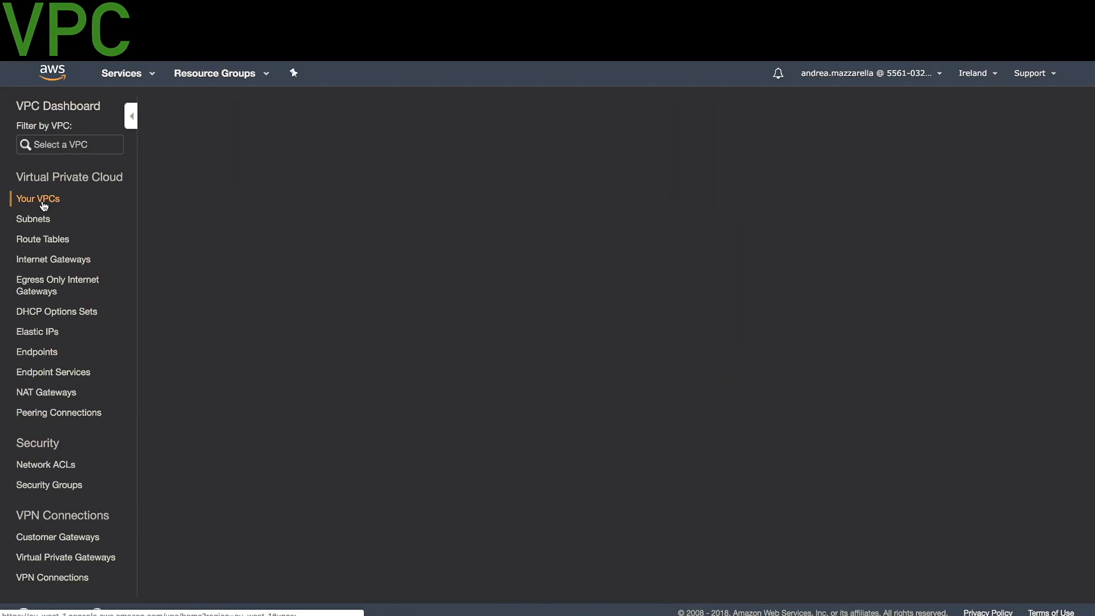
pyautogui.click(165, 189)
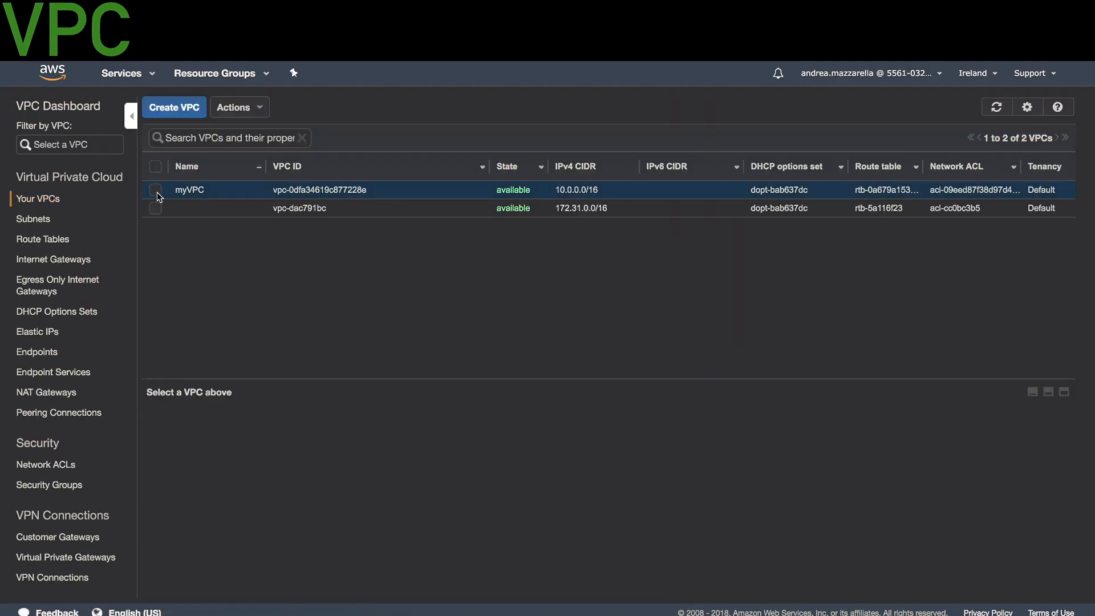
pyautogui.click(261, 113)
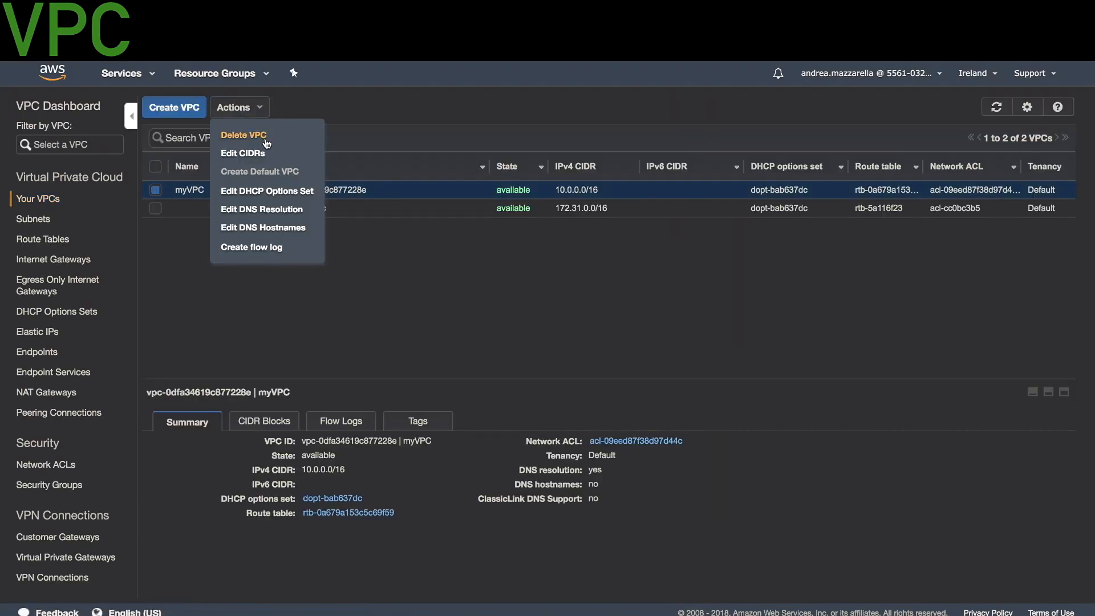
pyautogui.click(266, 138)
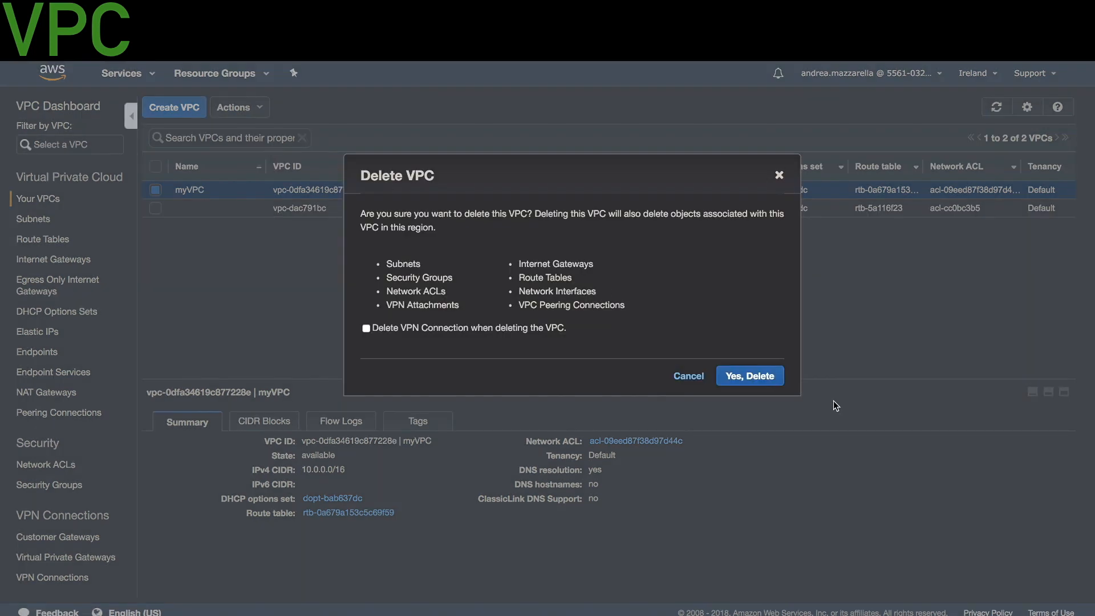
pyautogui.click(770, 376)
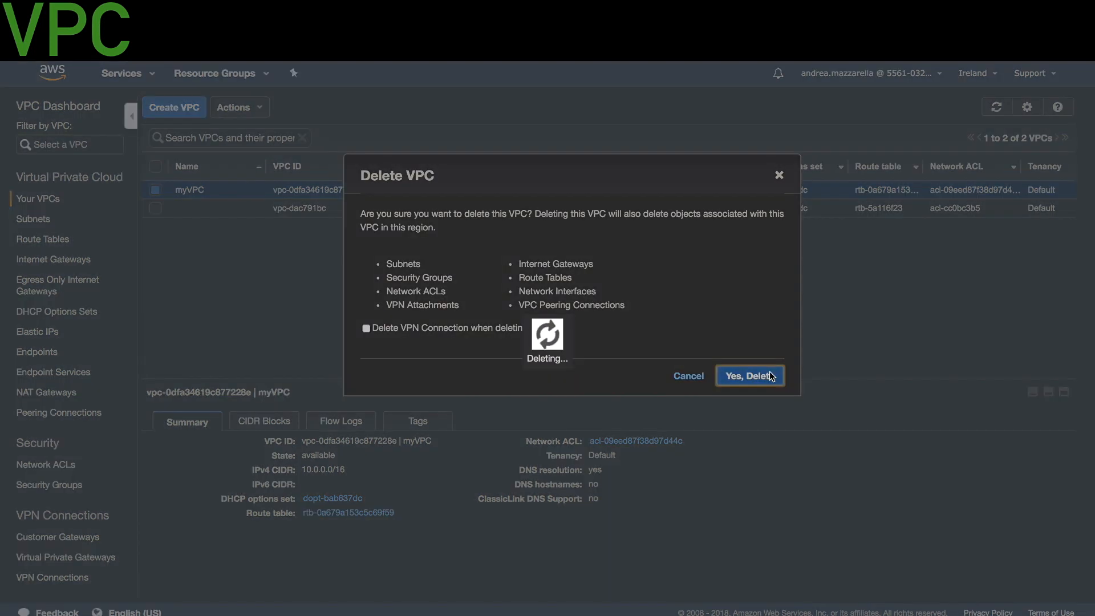